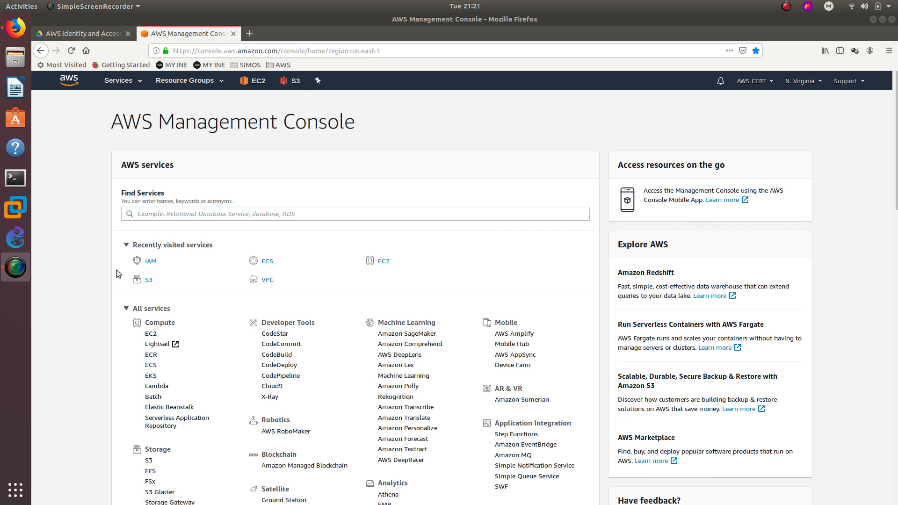
# Create S3 bucket ccdtt.com in US East (N. Virginia), accepting default options and permissions.
pyautogui.scroll(-3, 80, 218)
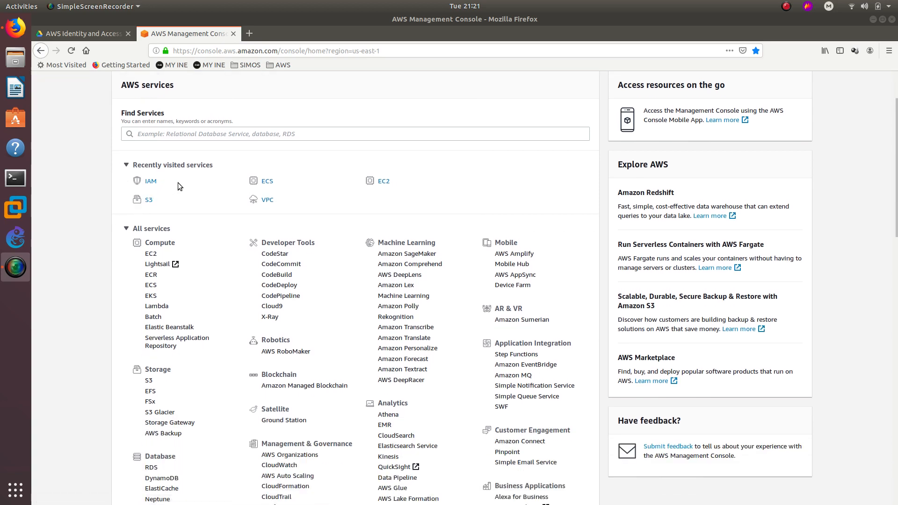
pyautogui.click(150, 200)
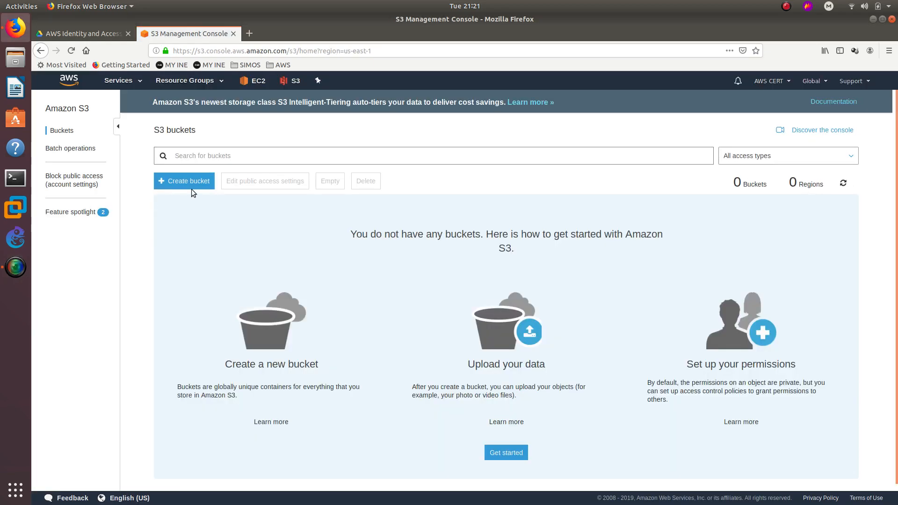
pyautogui.click(187, 181)
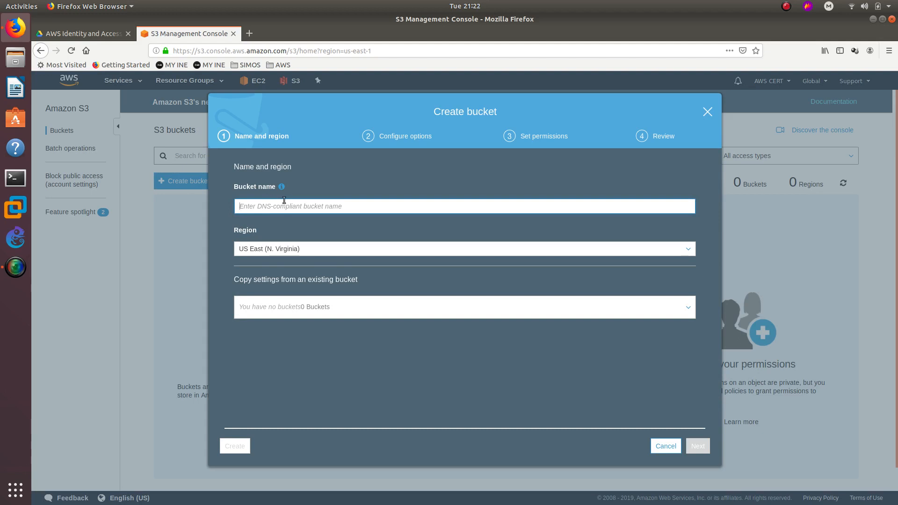
pyautogui.write('ccdt')
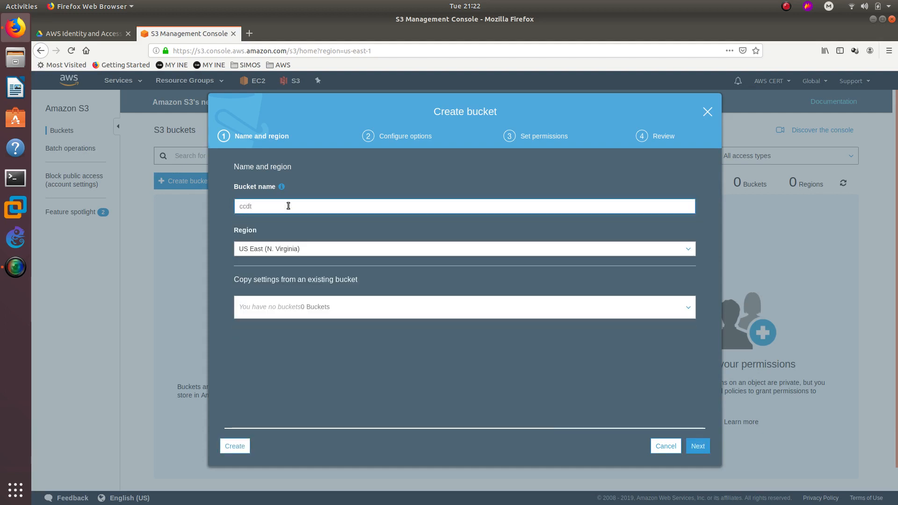
pyautogui.write('t.com')
pyautogui.click(696, 446)
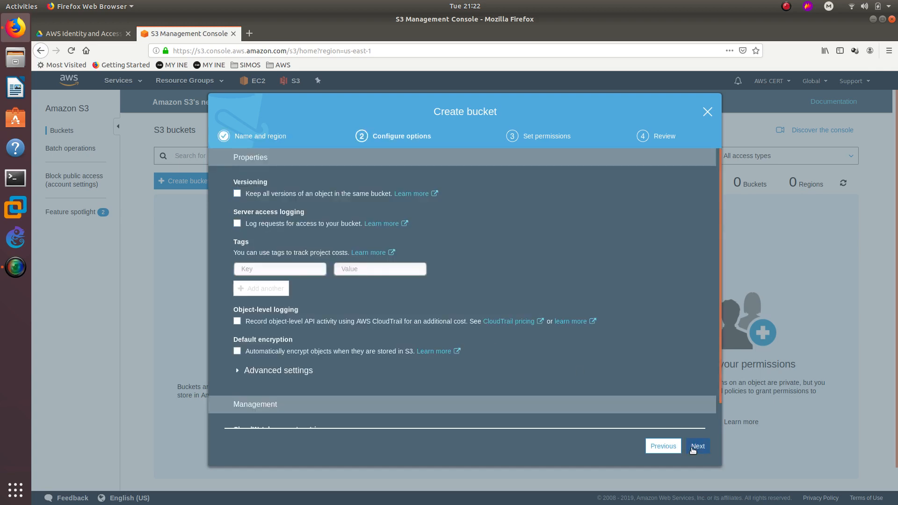
pyautogui.click(693, 448)
pyautogui.click(693, 448)
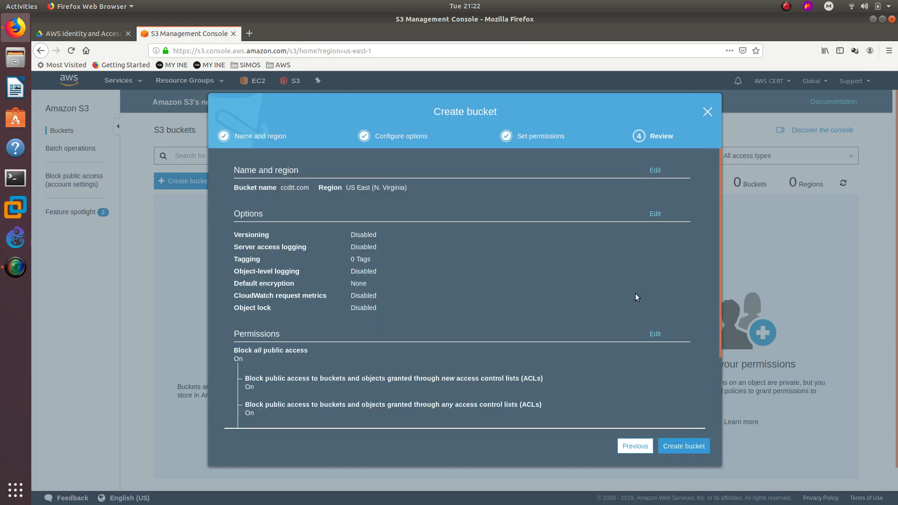
pyautogui.click(681, 448)
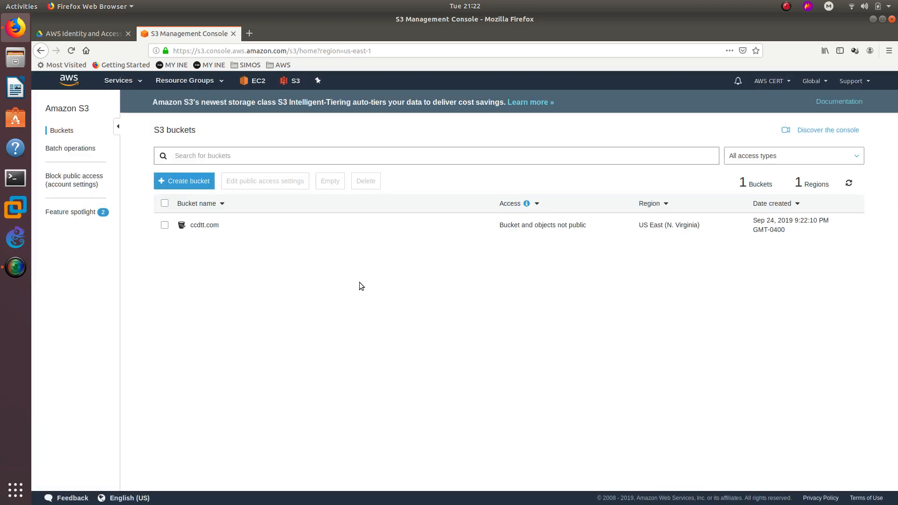
pyautogui.click(181, 184)
# Enter ccdtt.com2 as the second bucket's name.
pyautogui.write('ccdtt.c')
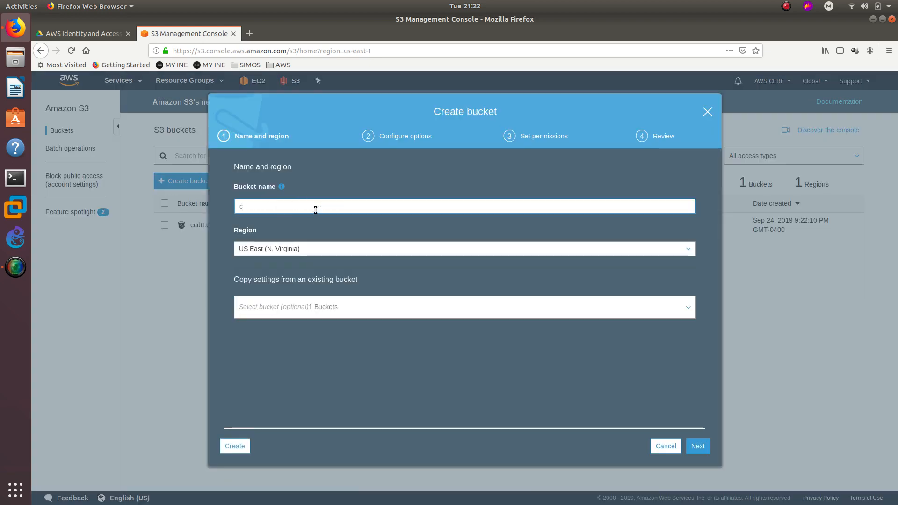
pyautogui.write('om')
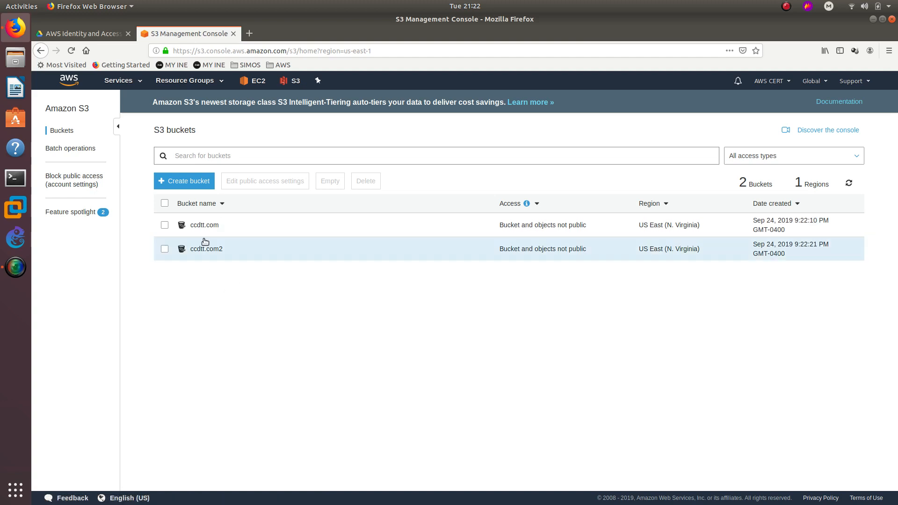
# Go from Services to IAM > Users and open the Add user form.
pyautogui.click(141, 81)
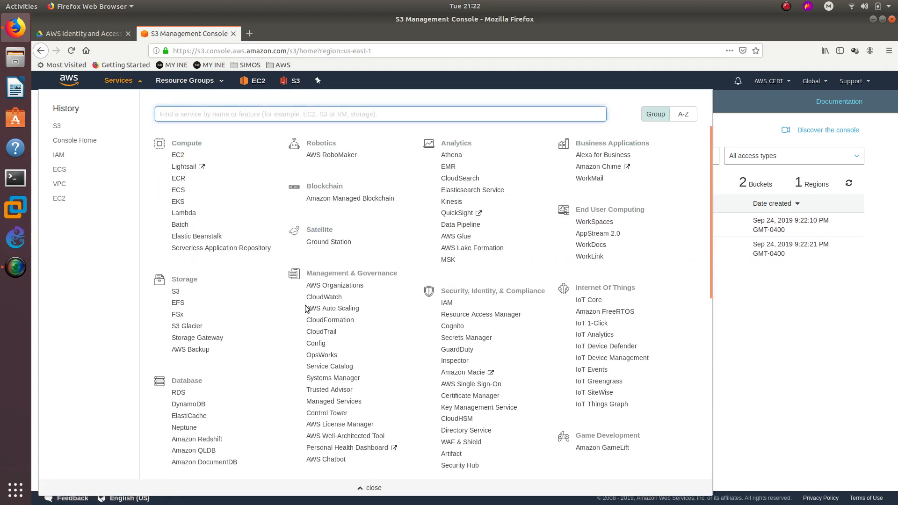
pyautogui.click(447, 303)
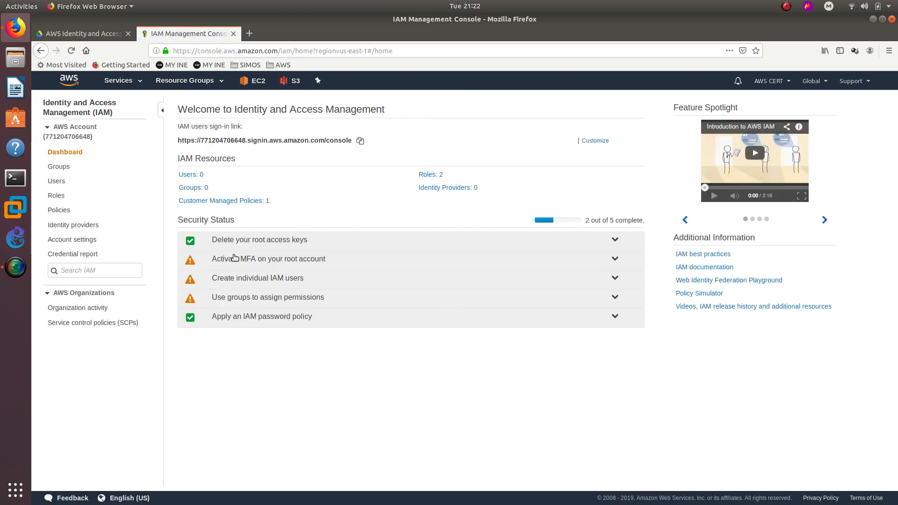
pyautogui.click(70, 184)
pyautogui.click(194, 105)
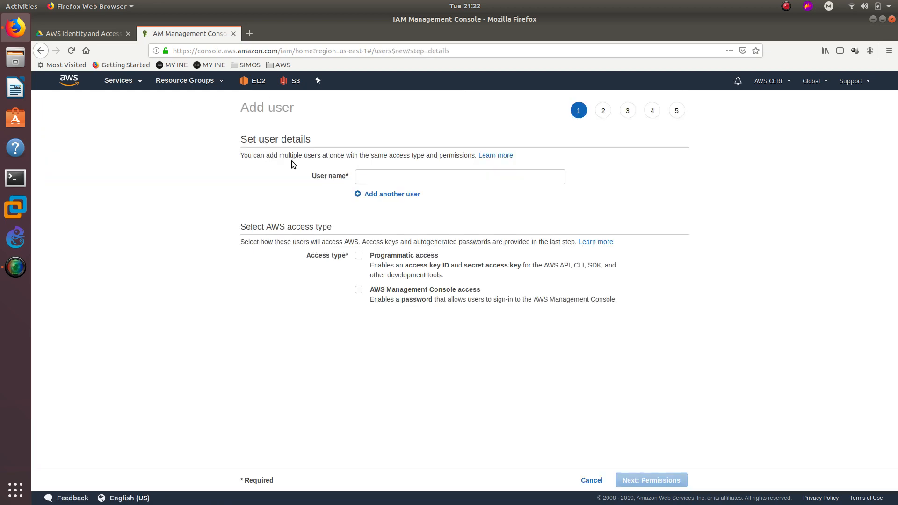
# Create user S3Admin with console access and a custom password, with no forced reset.
pyautogui.click(386, 176)
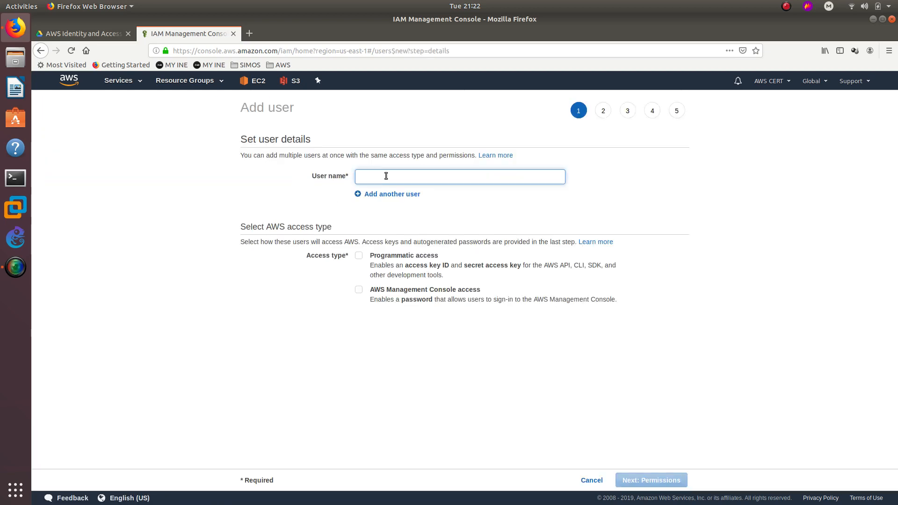
pyautogui.write('S3')
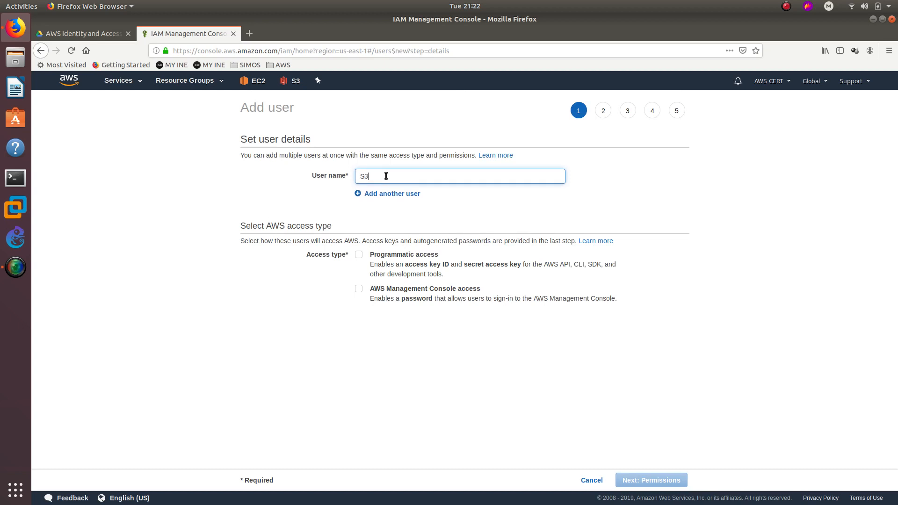
pyautogui.write('Admin')
pyautogui.click(432, 290)
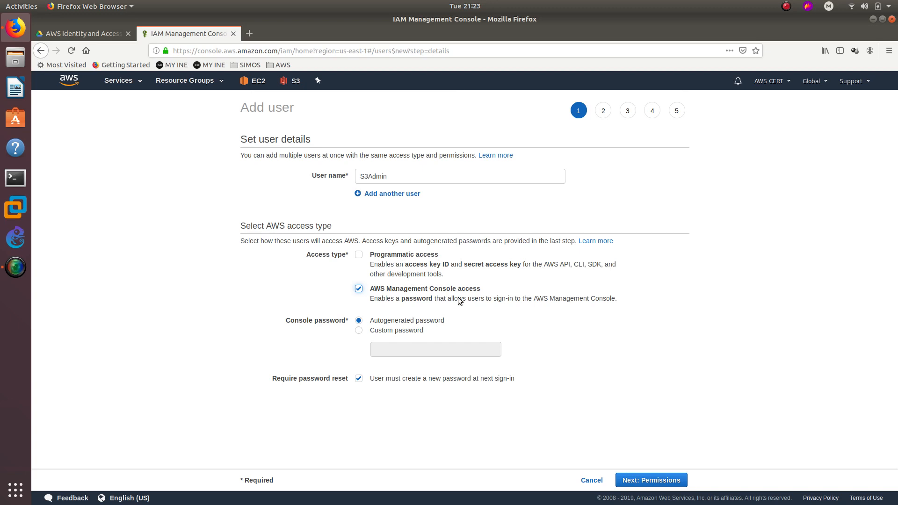
pyautogui.click(371, 331)
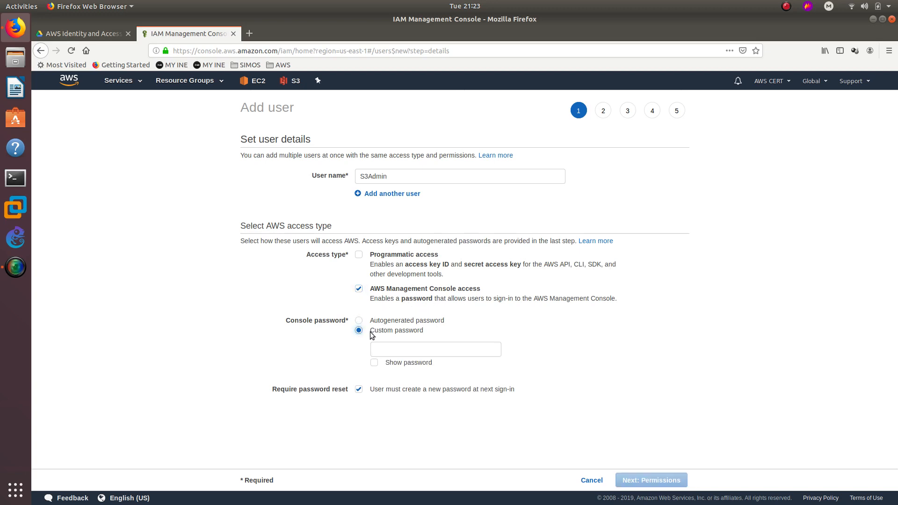
pyautogui.click(392, 350)
pyautogui.write('*')
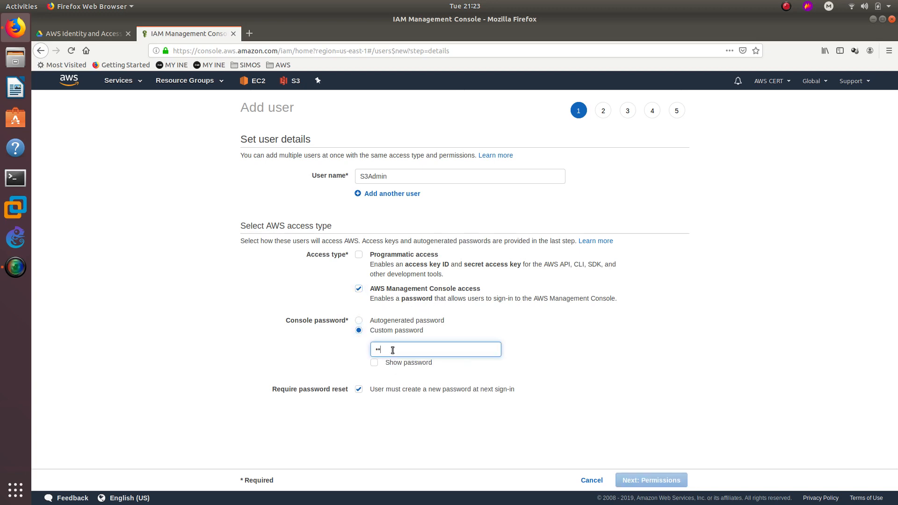
pyautogui.write('******')
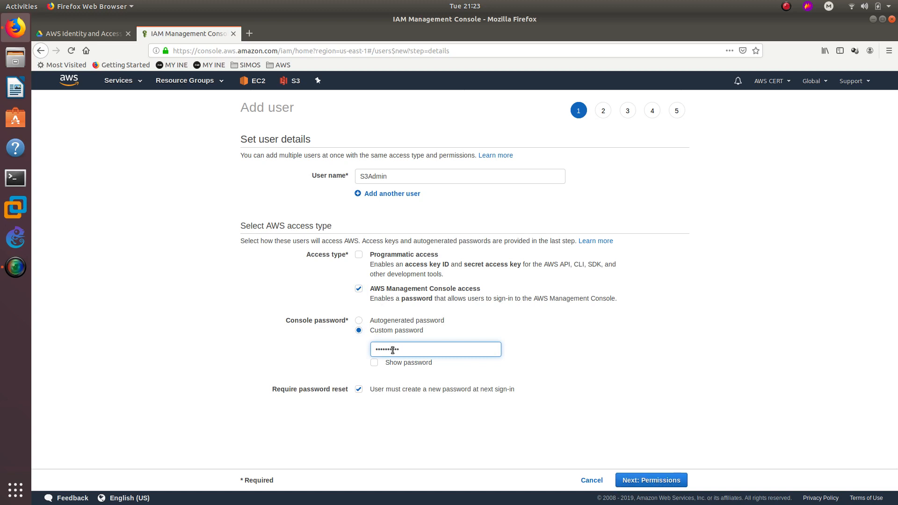
pyautogui.click(368, 390)
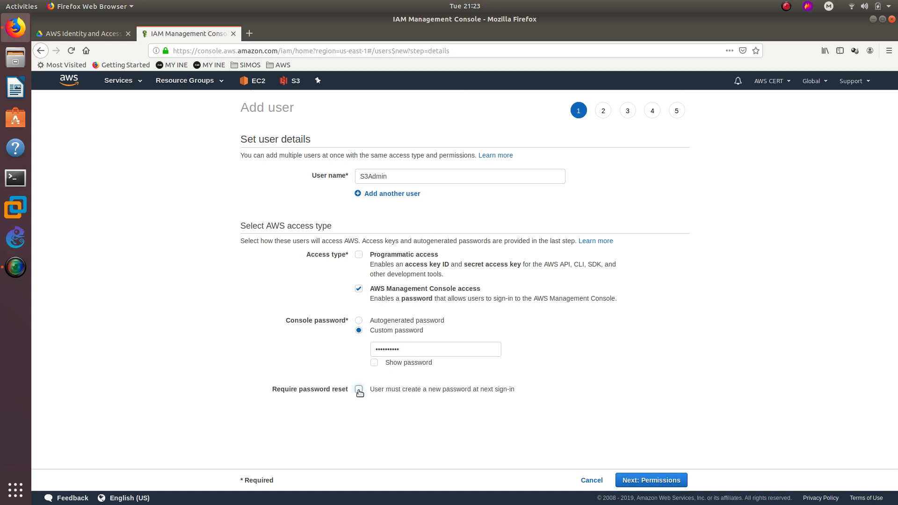
pyautogui.click(639, 475)
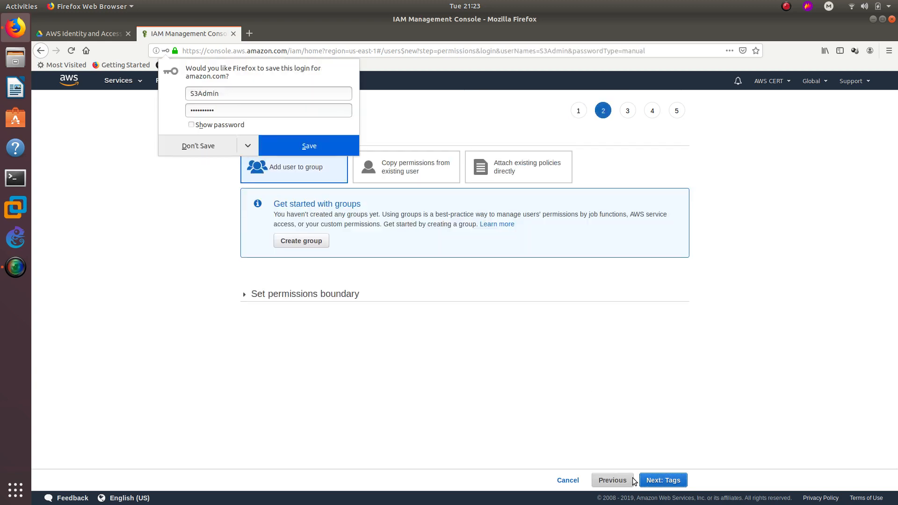
# Decline Firefox's save-login prompt and add tag key S3TEAM with value S3TEAM.
pyautogui.click(202, 146)
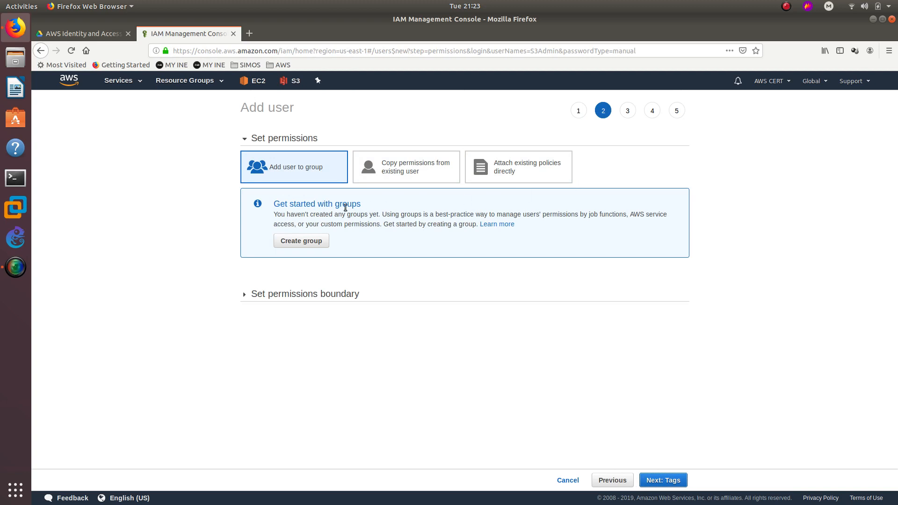
pyautogui.click(662, 486)
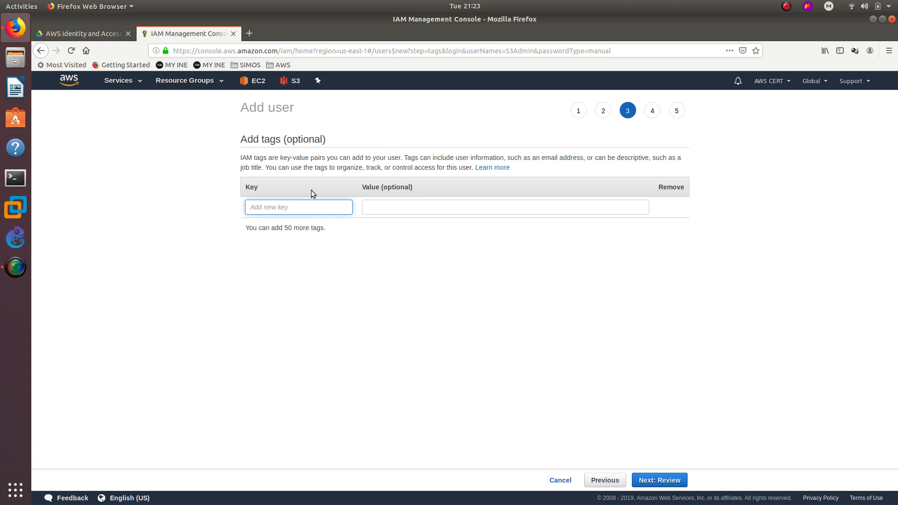
pyautogui.write('S3TEAM')
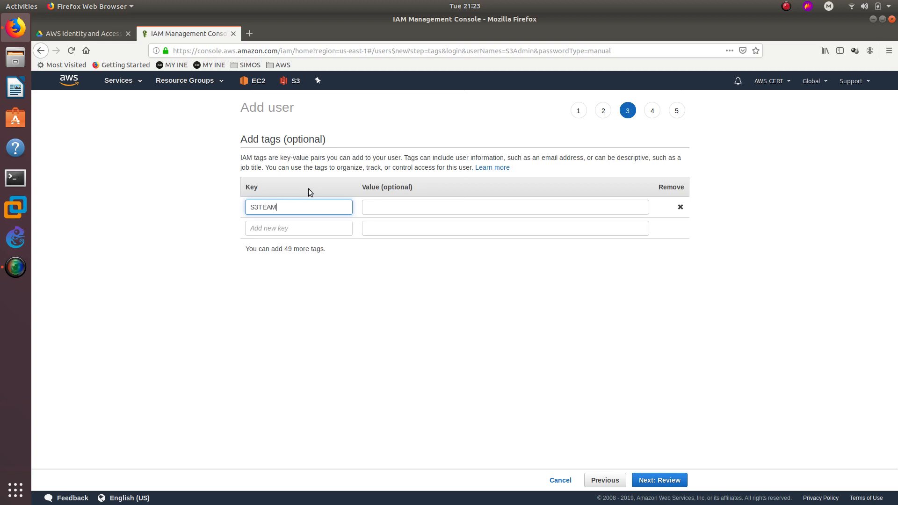
pyautogui.hotkey('ctrl', 'a')
pyautogui.hotkey('ctrl', 'c')
pyautogui.click(398, 208)
pyautogui.hotkey('ctrl', 'v')
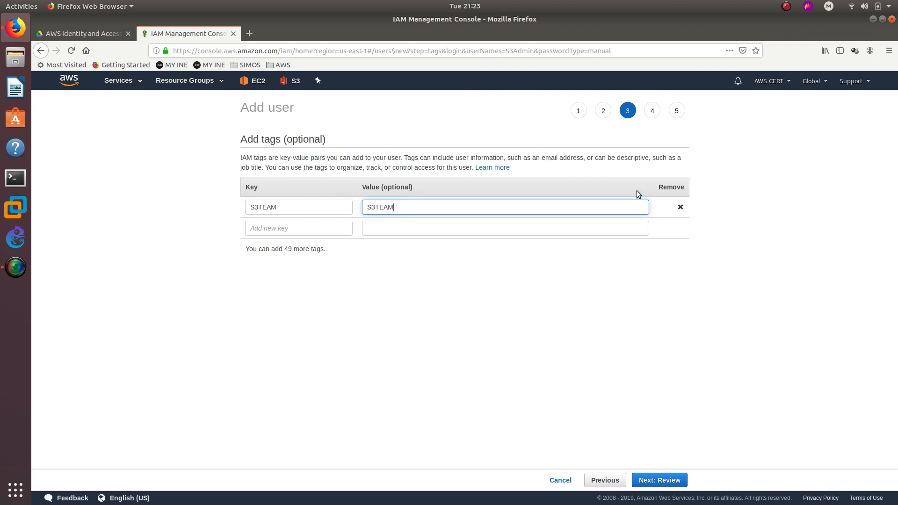
# Highlight the S3TEAM tag key text.
pyautogui.moveTo(285, 206); pyautogui.dragTo(243, 203)
pyautogui.click(281, 210)
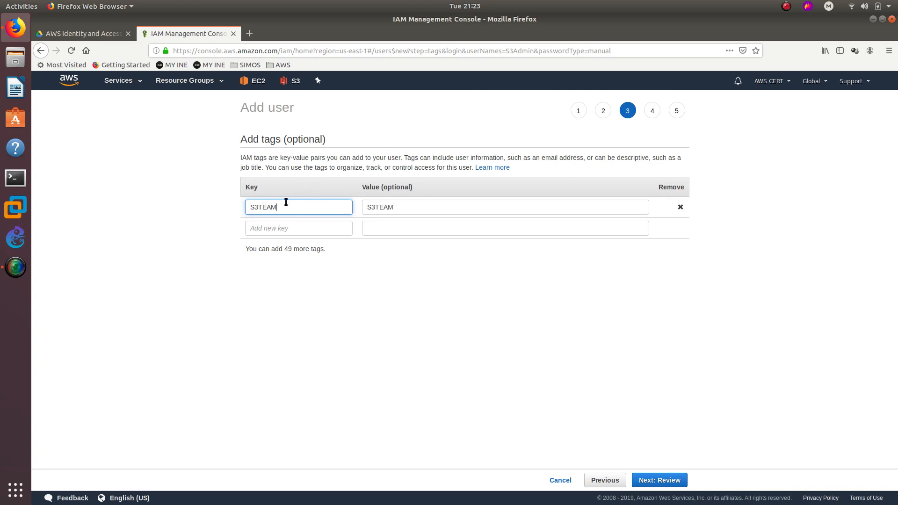
pyautogui.moveTo(295, 207); pyautogui.dragTo(253, 205)
pyautogui.moveTo(285, 206); pyautogui.dragTo(210, 201)
# Review and create user S3Admin despite the no-permissions warning, then close the wizard.
pyautogui.doubleClick(271, 207)
pyautogui.click(663, 477)
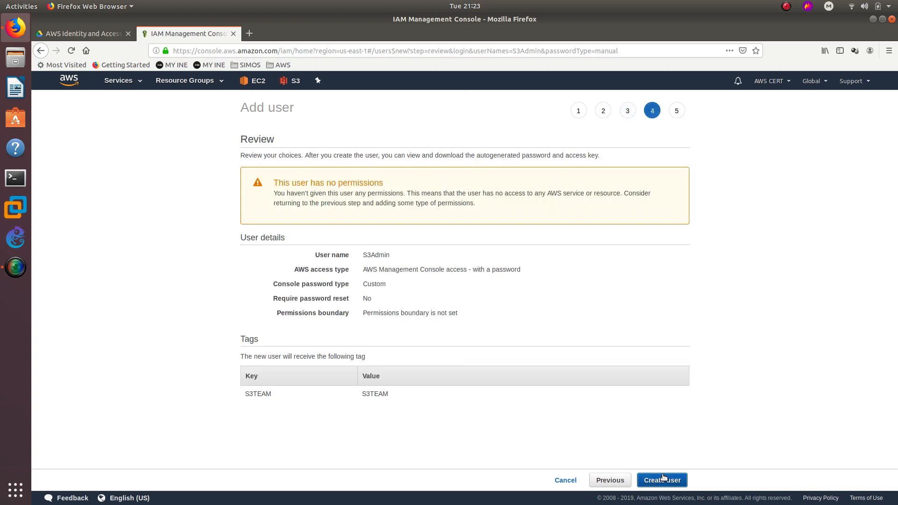
pyautogui.tripleClick(327, 183)
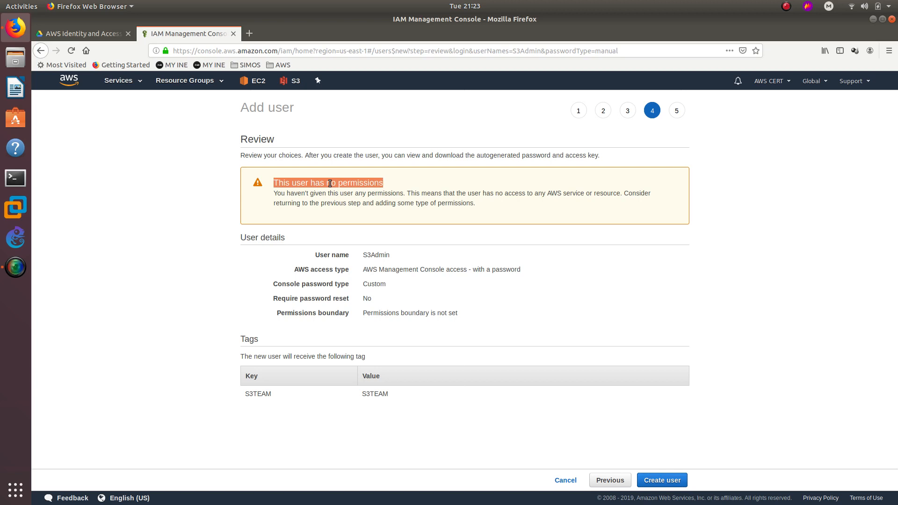
pyautogui.click(662, 480)
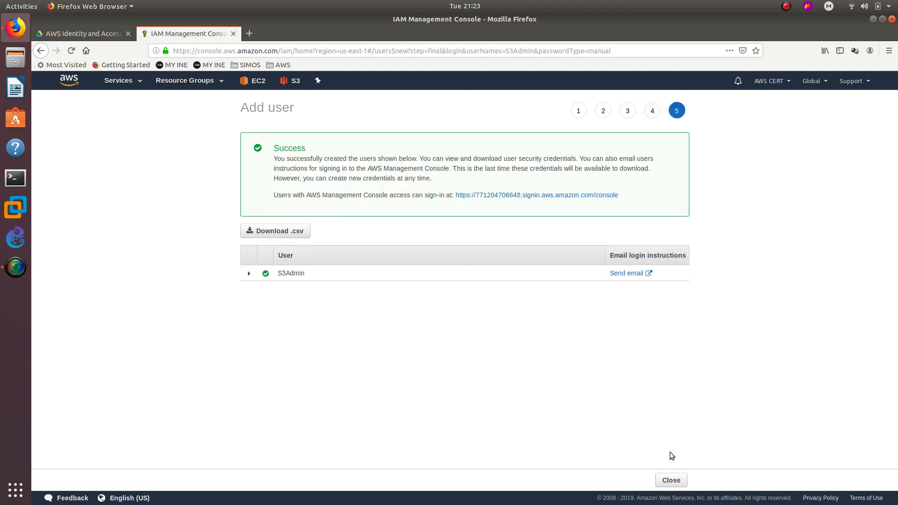
pyautogui.click(671, 480)
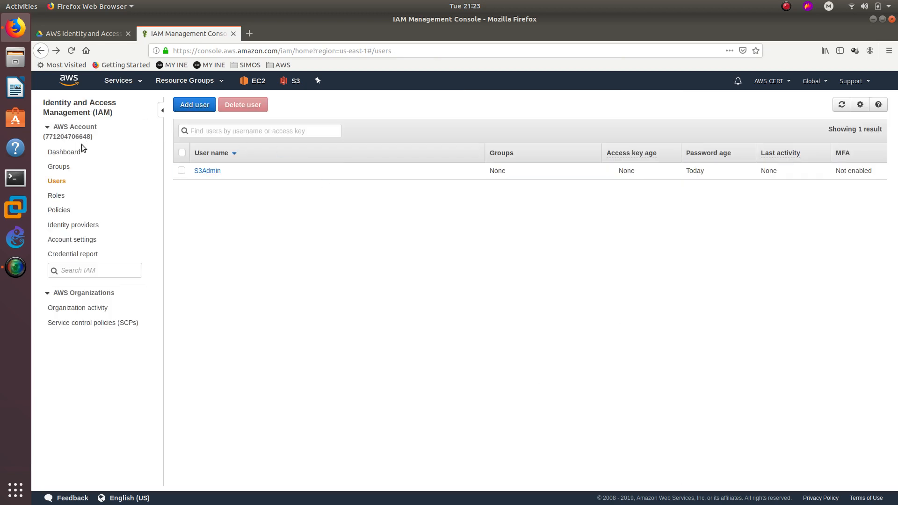
# Name a new IAM group S3ADMINTEAM and proceed to attaching its policies.
pyautogui.click(60, 167)
pyautogui.click(229, 107)
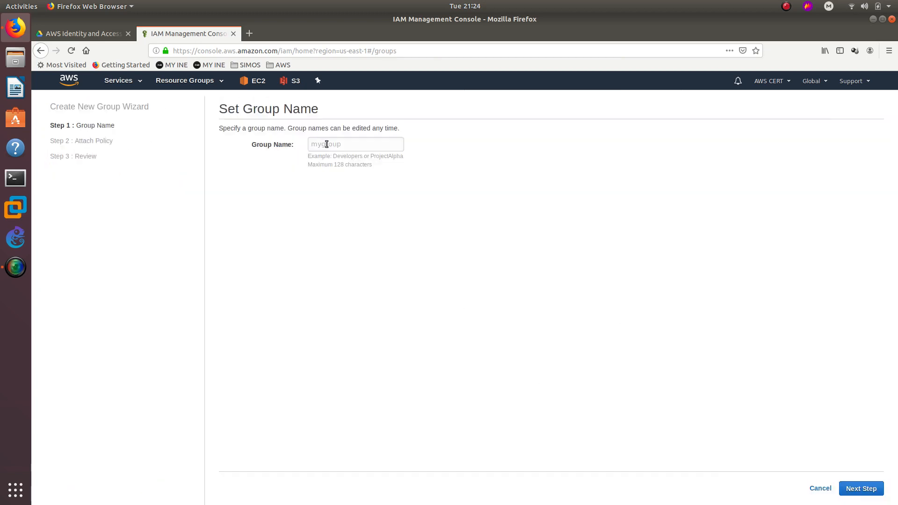
pyautogui.click(342, 148)
pyautogui.write('S3ADMINTEAM')
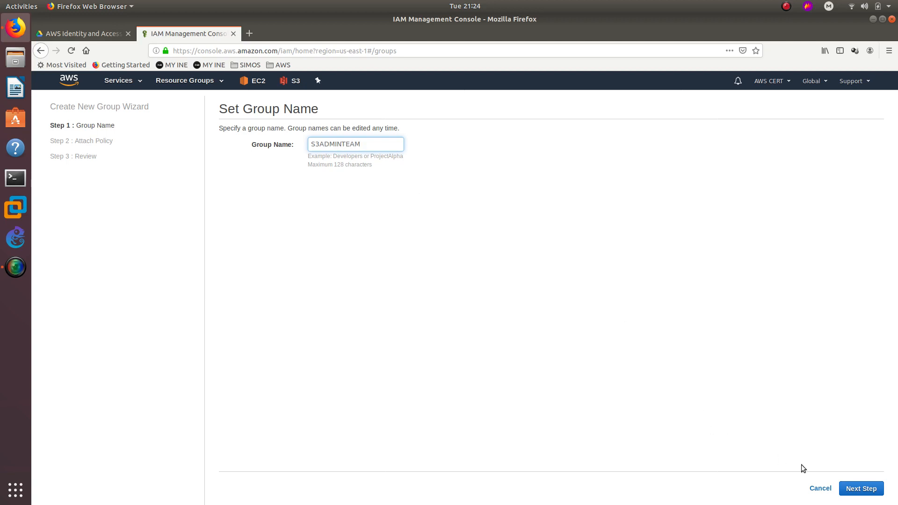
pyautogui.click(860, 488)
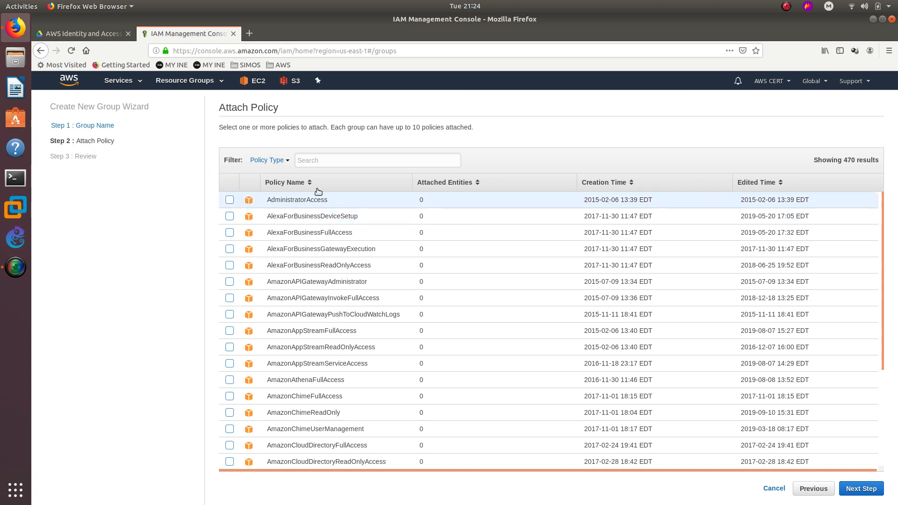
# Filter policies by s3, attach AmazonS3FullAccess, and create the S3ADMINTEAM group.
pyautogui.click(327, 165)
pyautogui.write('s3')
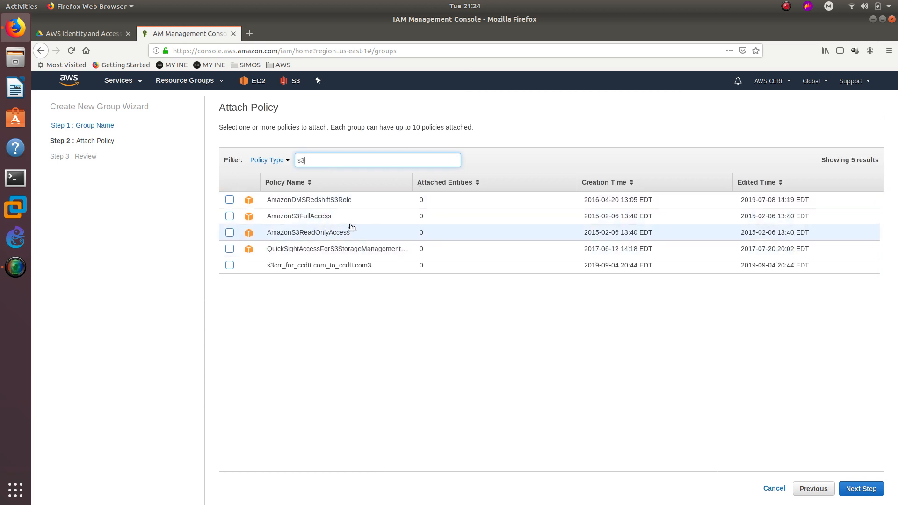
pyautogui.click(230, 216)
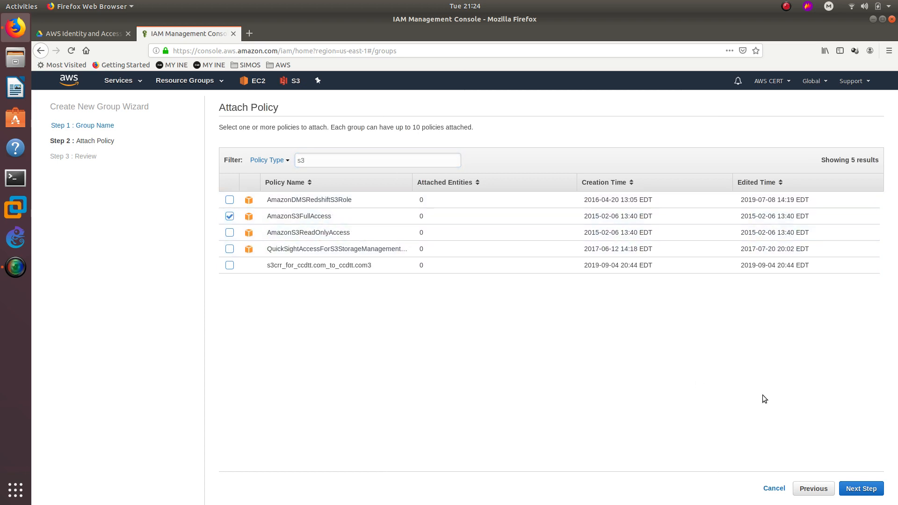
pyautogui.click(860, 488)
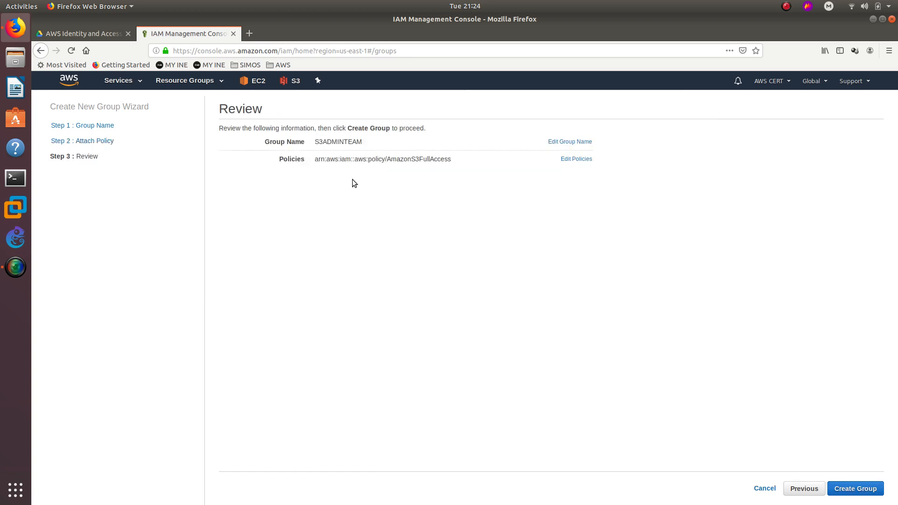
pyautogui.click(854, 489)
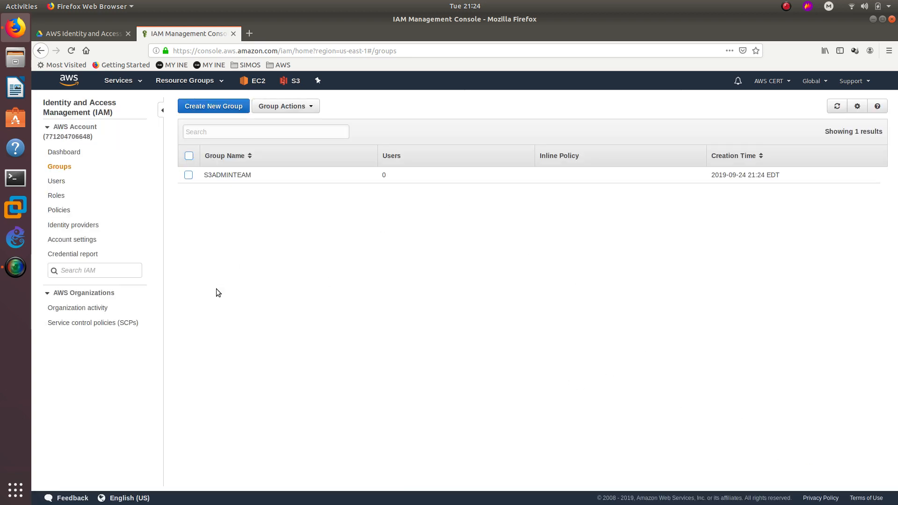
# Select the S3ADMINTEAM group in the Groups list.
pyautogui.click(57, 182)
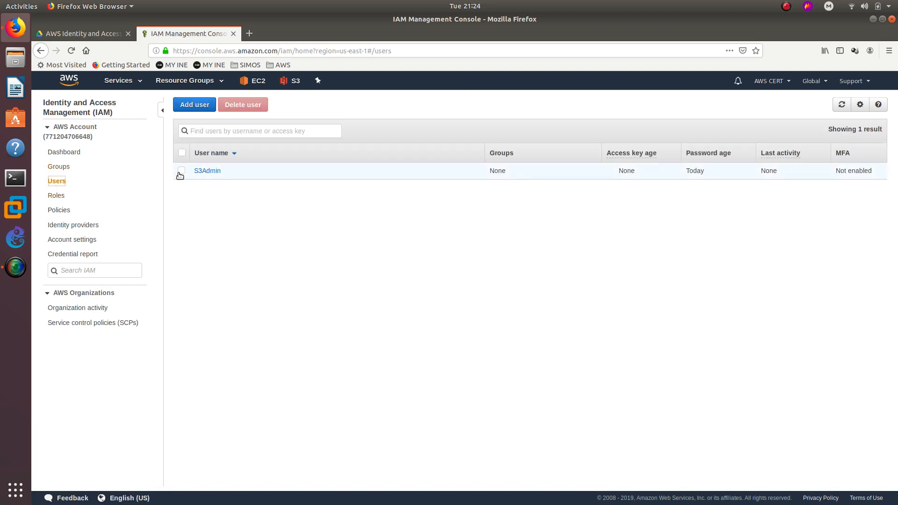
pyautogui.click(62, 171)
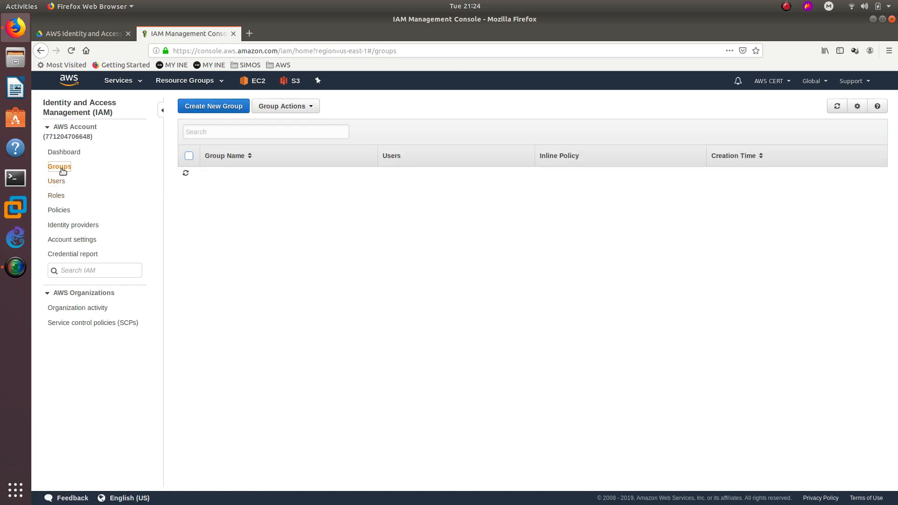
pyautogui.click(198, 176)
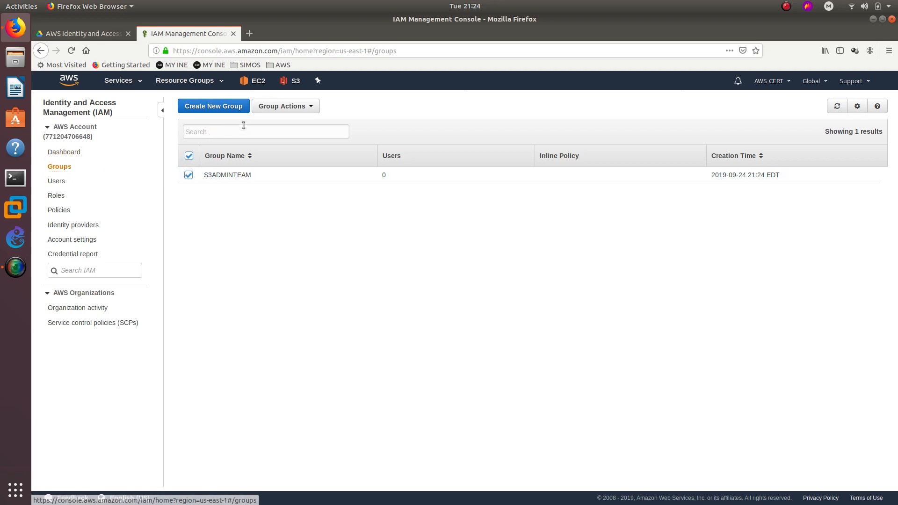
# Add S3Admin to S3ADMINTEAM through Group Actions and check the group shows 1 user.
pyautogui.click(285, 106)
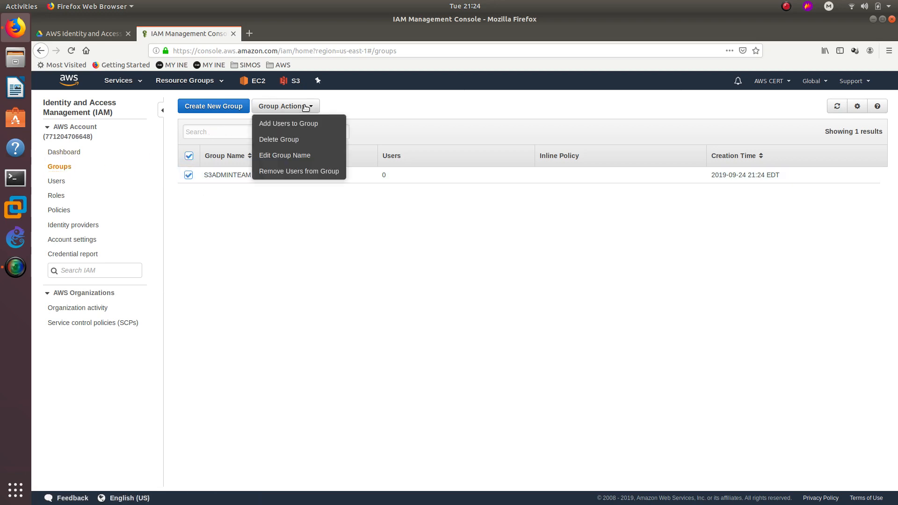
pyautogui.click(295, 131)
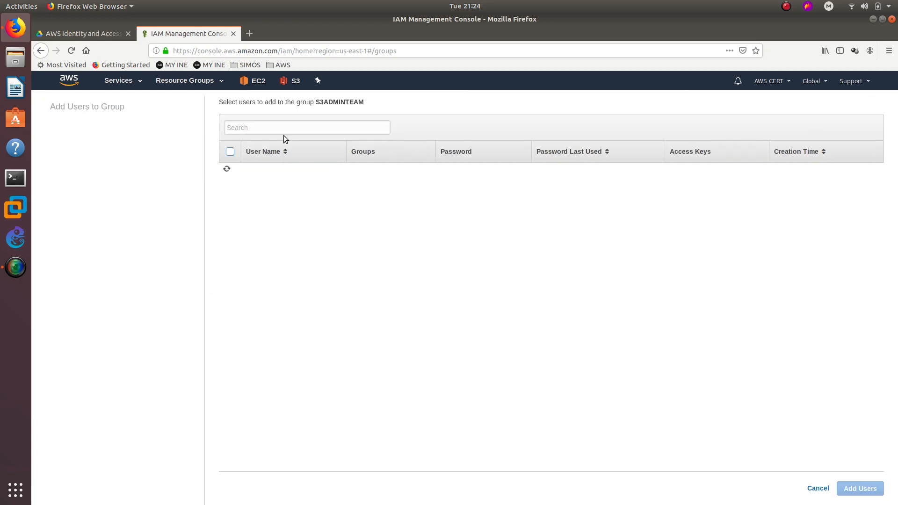
pyautogui.click(230, 153)
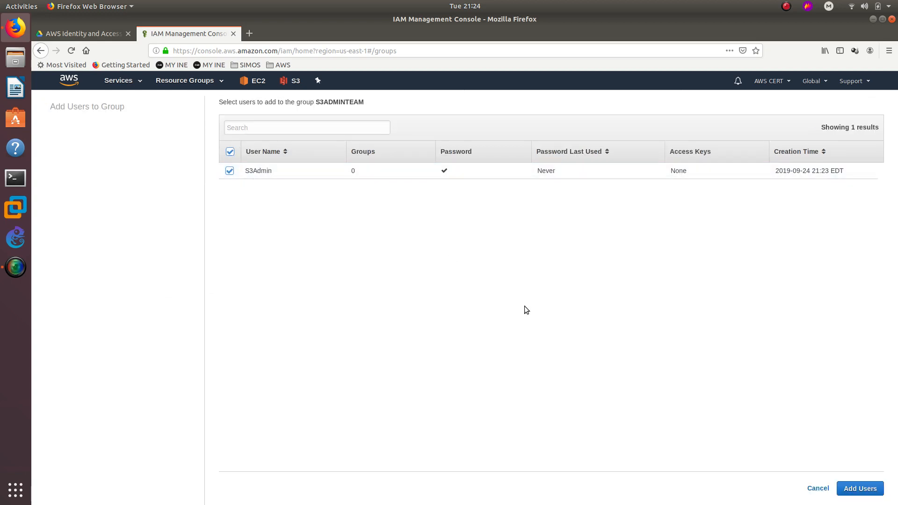
pyautogui.click(859, 488)
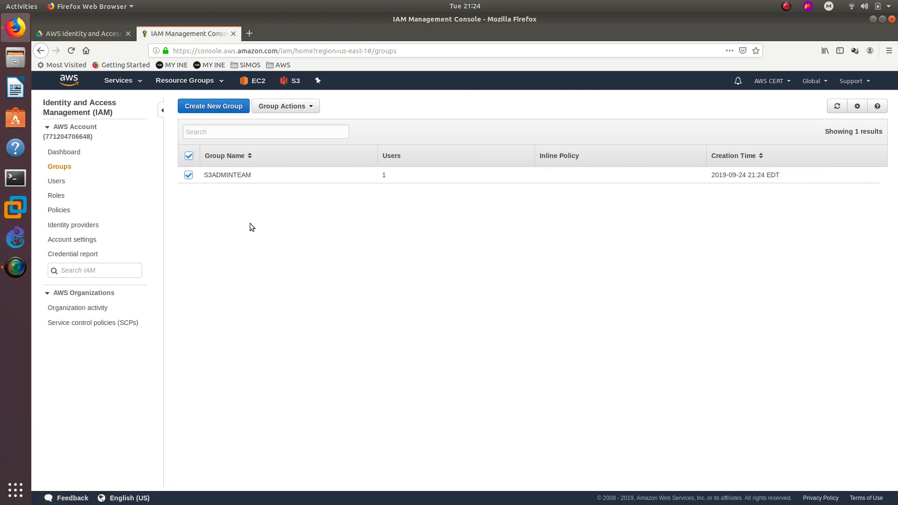
pyautogui.click(220, 176)
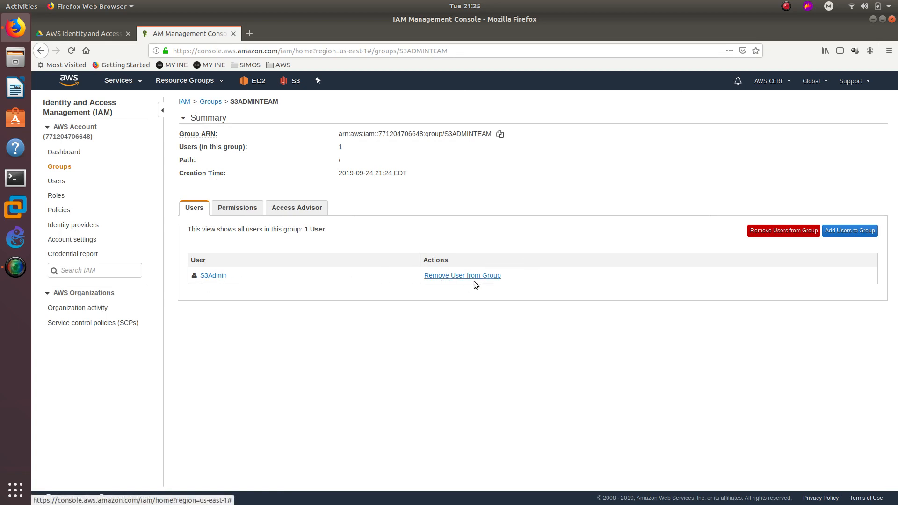
pyautogui.click(57, 180)
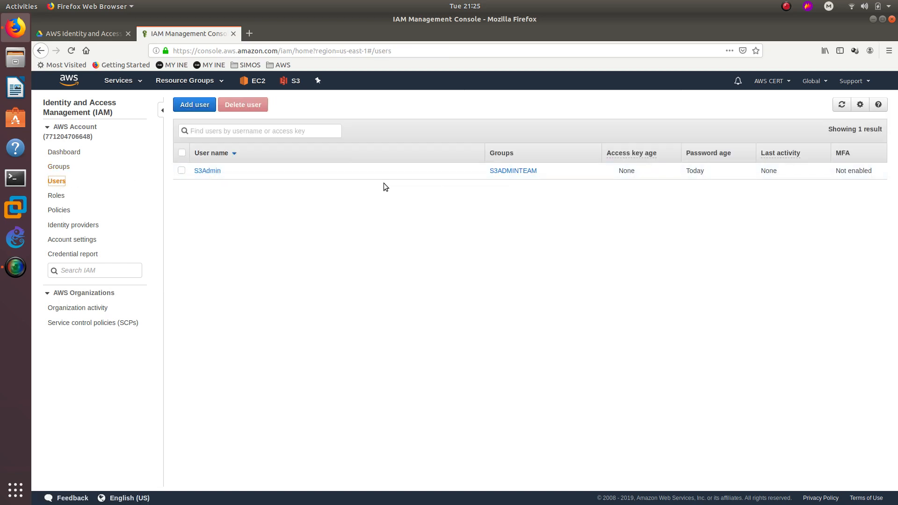
# Start a new IAM user named ReadOnly.
pyautogui.click(195, 105)
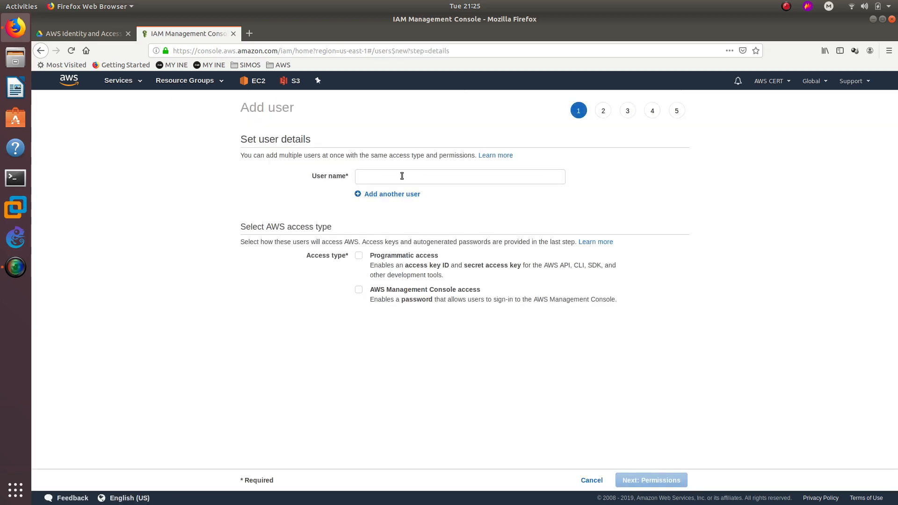
pyautogui.click(402, 176)
pyautogui.write('S')
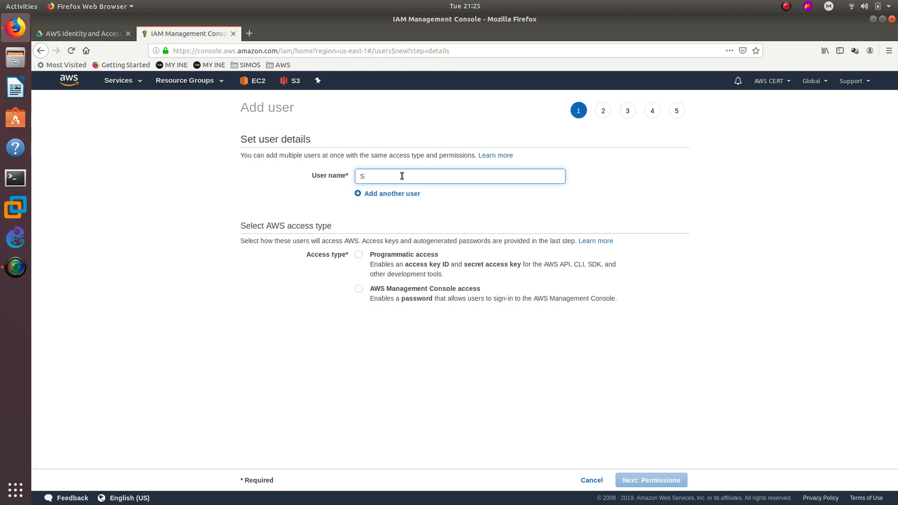
pyautogui.press('BackSpace')
pyautogui.write('ReadOnly')
# Give ReadOnly console access with a custom password and no forced reset.
pyautogui.click(366, 290)
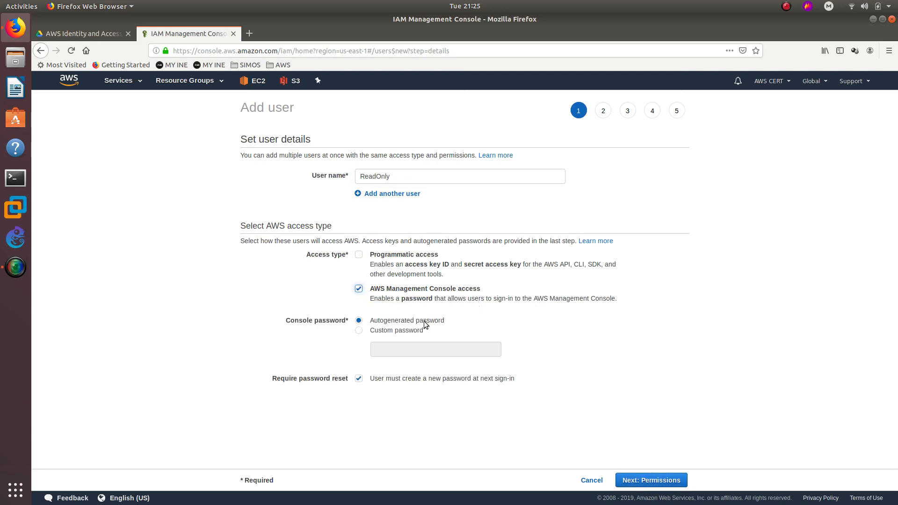
pyautogui.click(401, 329)
pyautogui.click(405, 346)
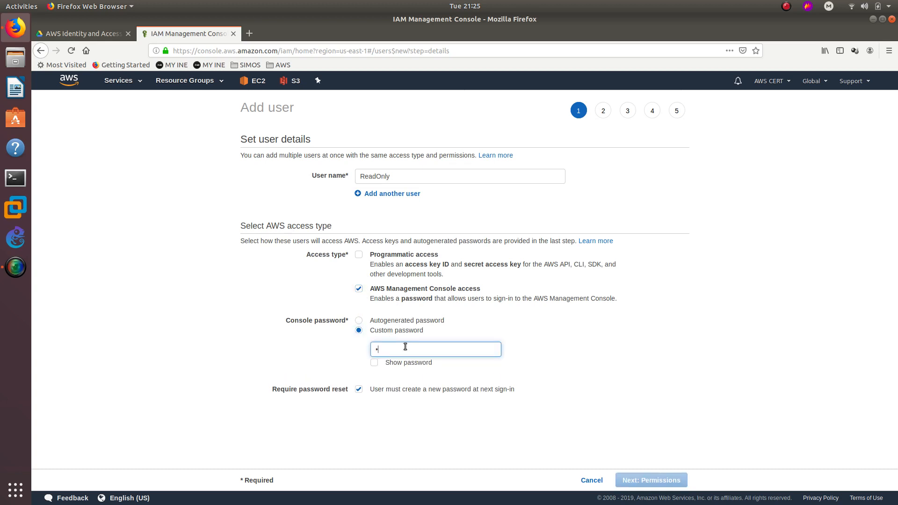
pyautogui.write('•••••••••')
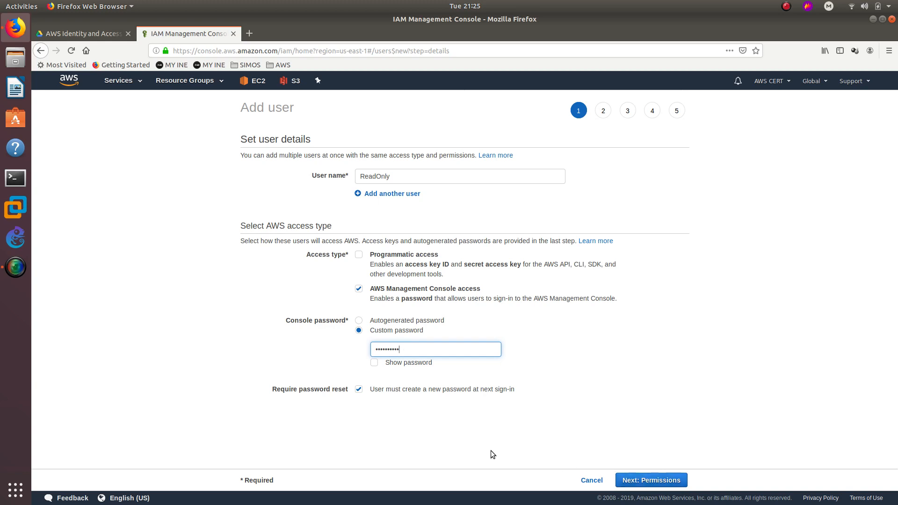
pyautogui.click(399, 389)
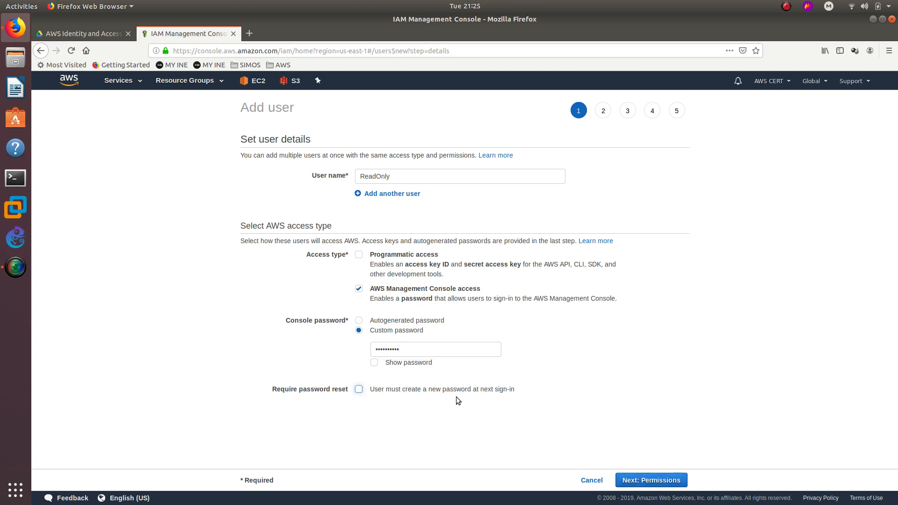
pyautogui.click(673, 479)
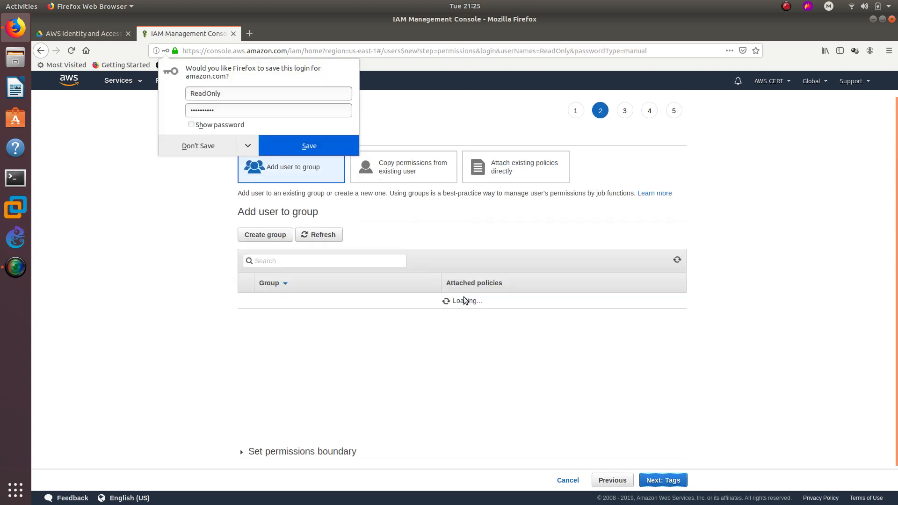
# Create the ReadOnly user with no group, permissions or tags, then go back to the IAM dashboard.
pyautogui.click(217, 147)
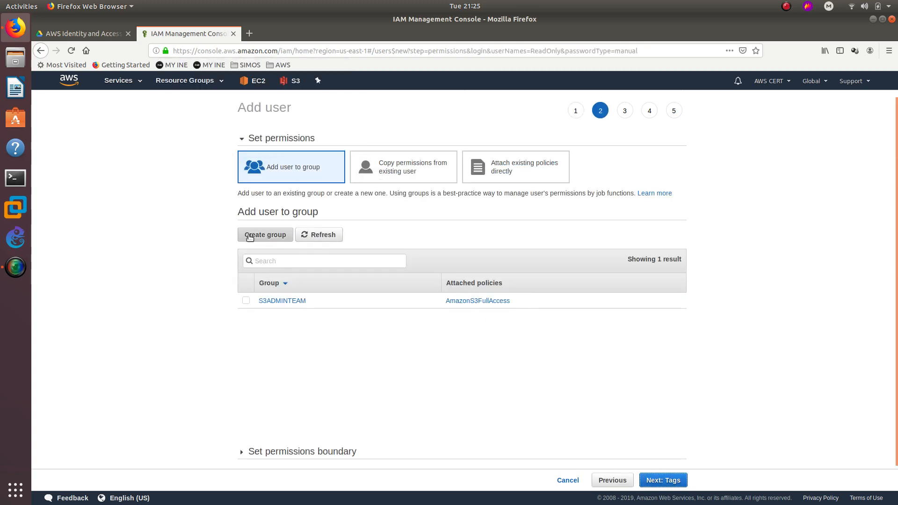
pyautogui.click(666, 480)
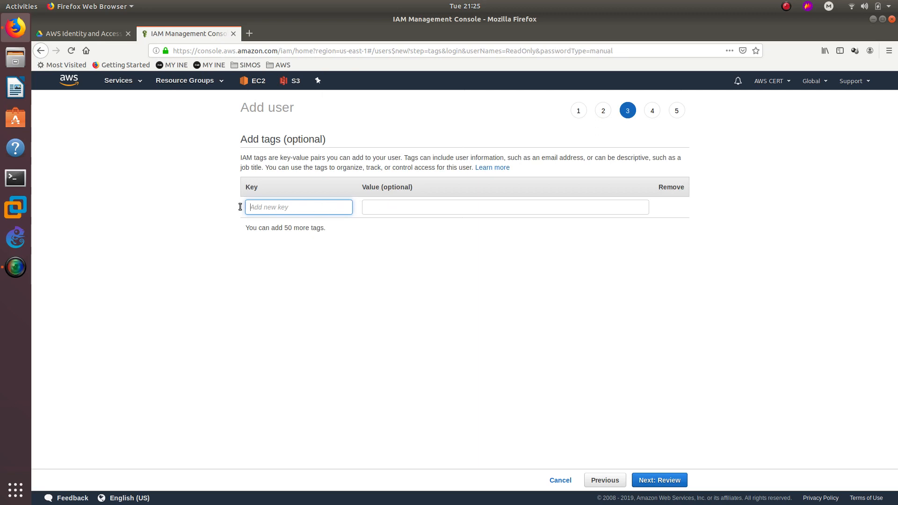
pyautogui.click(678, 480)
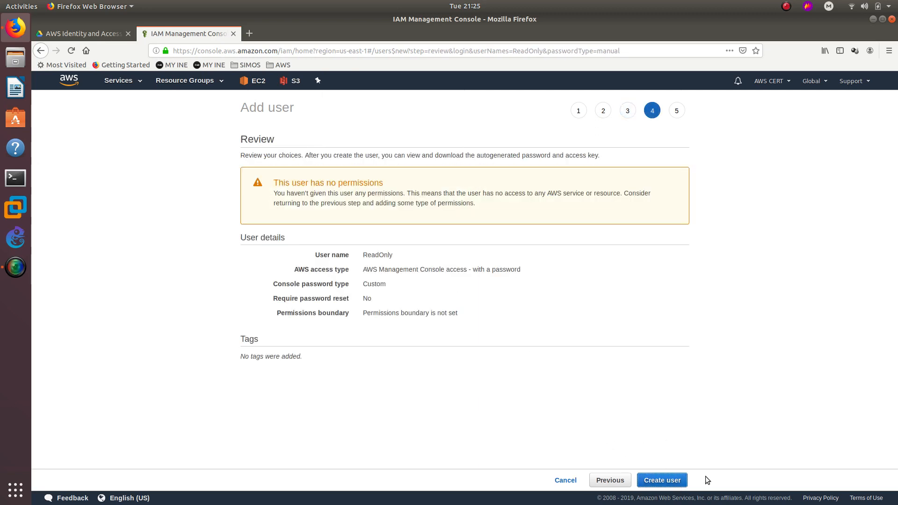
pyautogui.click(673, 480)
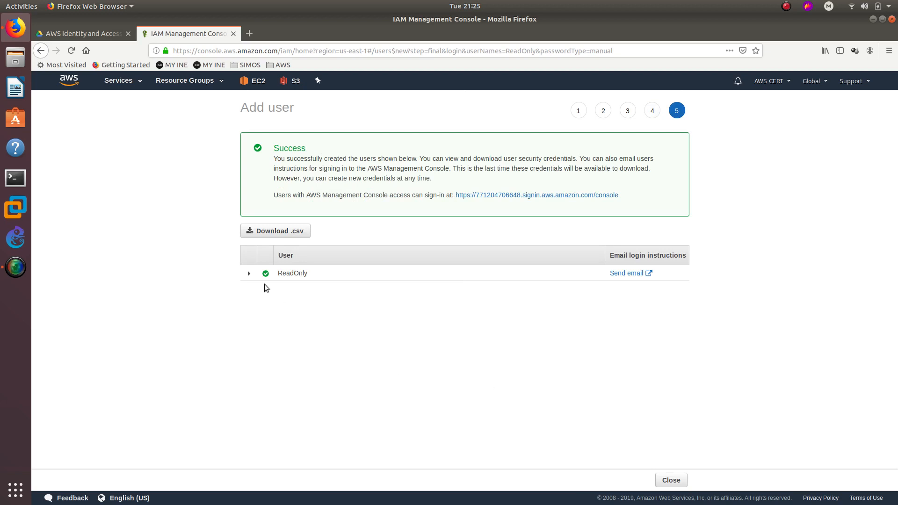
pyautogui.click(670, 480)
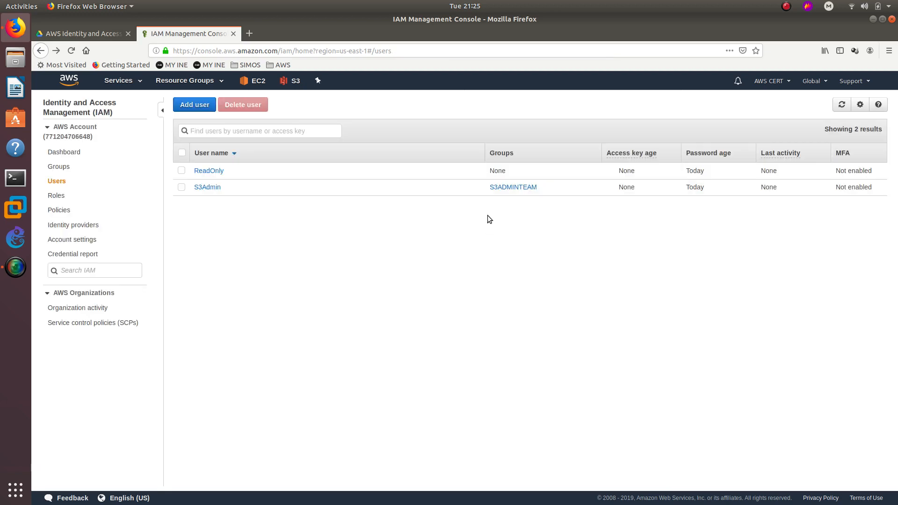
pyautogui.click(505, 193)
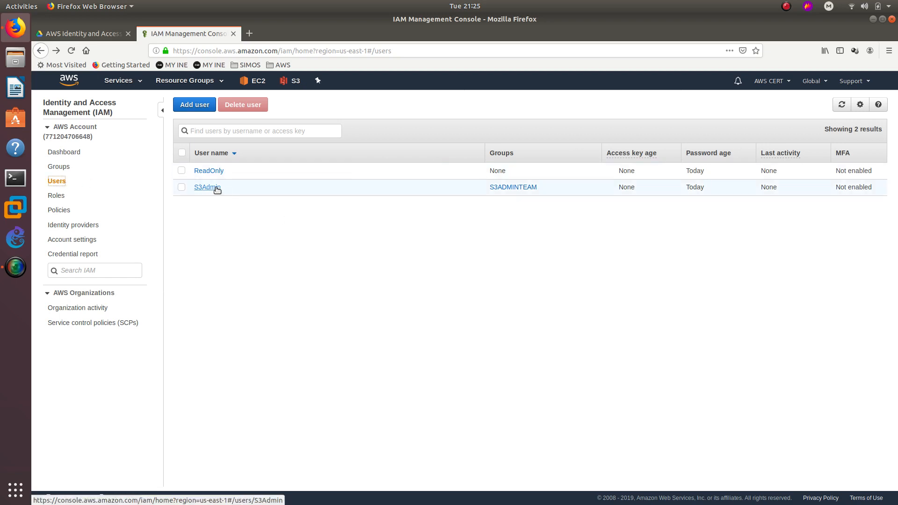
pyautogui.click(71, 152)
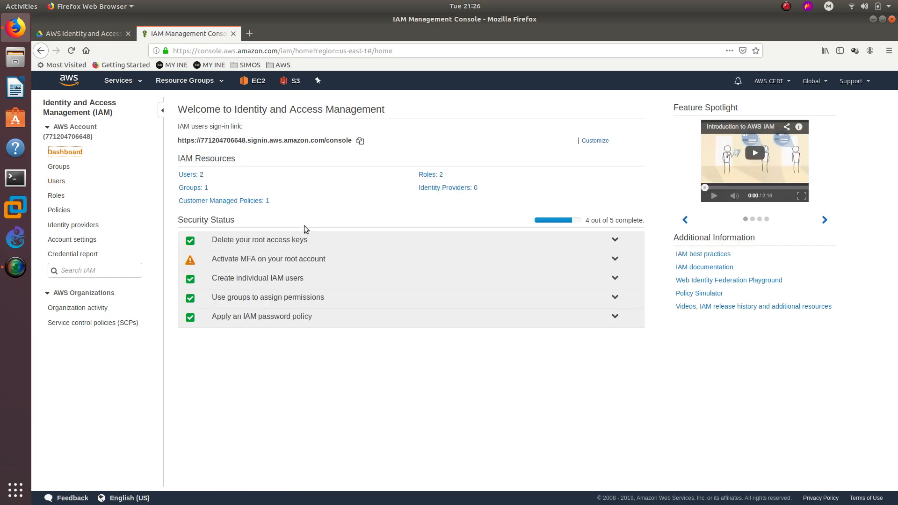
# Copy the IAM users sign-in link and load it in a new browser tab.
pyautogui.tripleClick(216, 141)
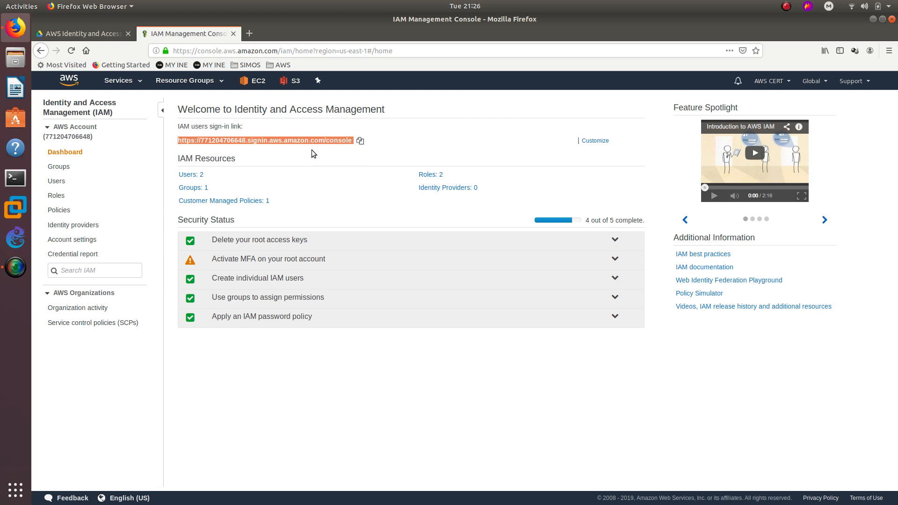
pyautogui.click(359, 141)
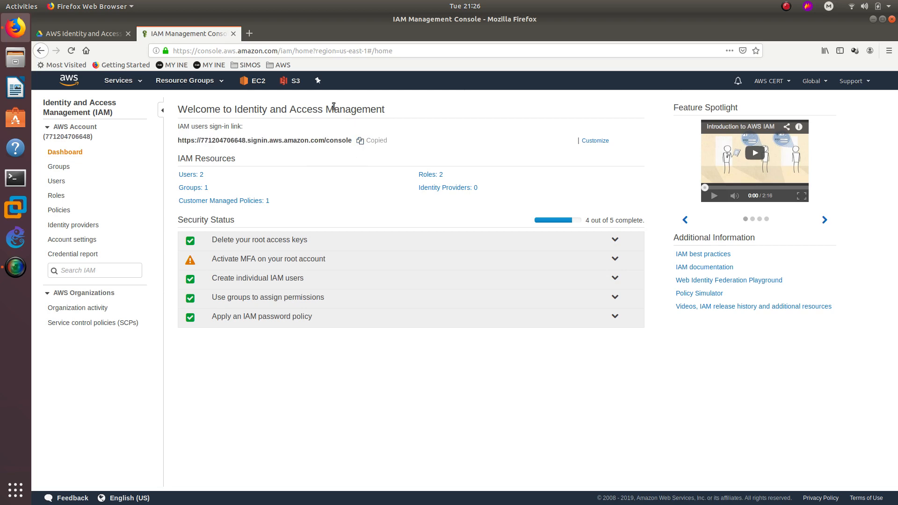
pyautogui.click(252, 33)
pyautogui.hotkey('ctrl', 'v')
pyautogui.press('Return')
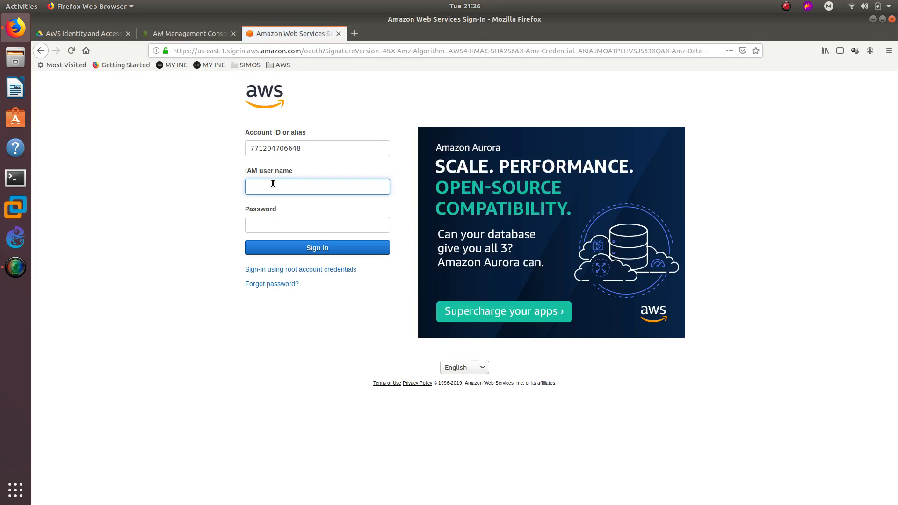
# On the sign-in tab, log in as IAM user S3ADMIN with its password.
pyautogui.click(200, 33)
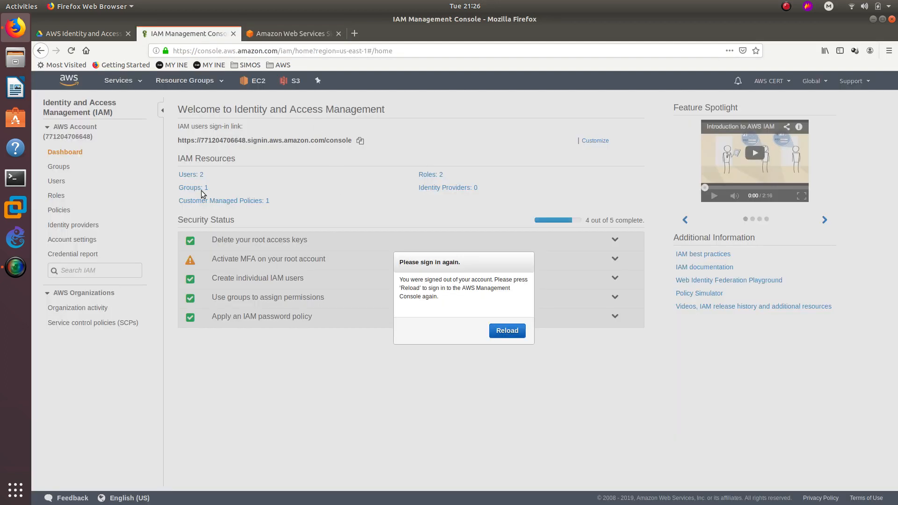
pyautogui.click(290, 35)
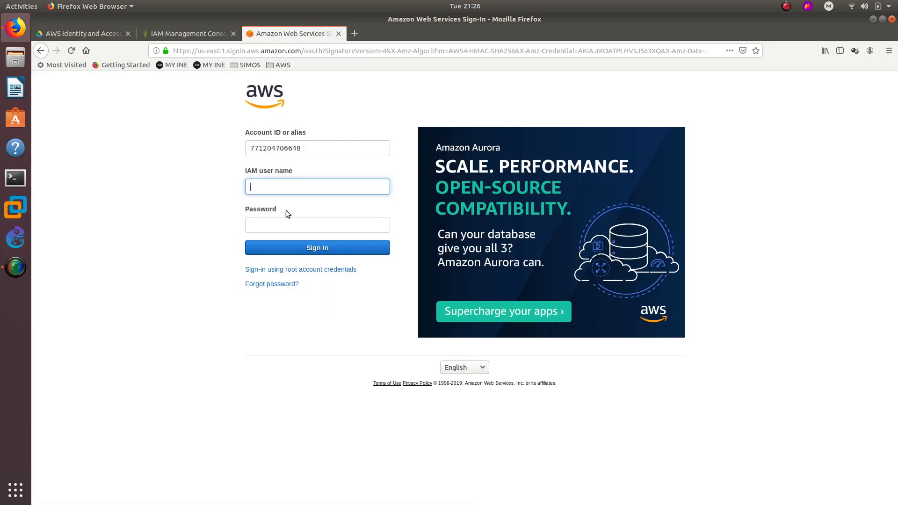
pyautogui.write('S3ADMIN')
pyautogui.click(282, 227)
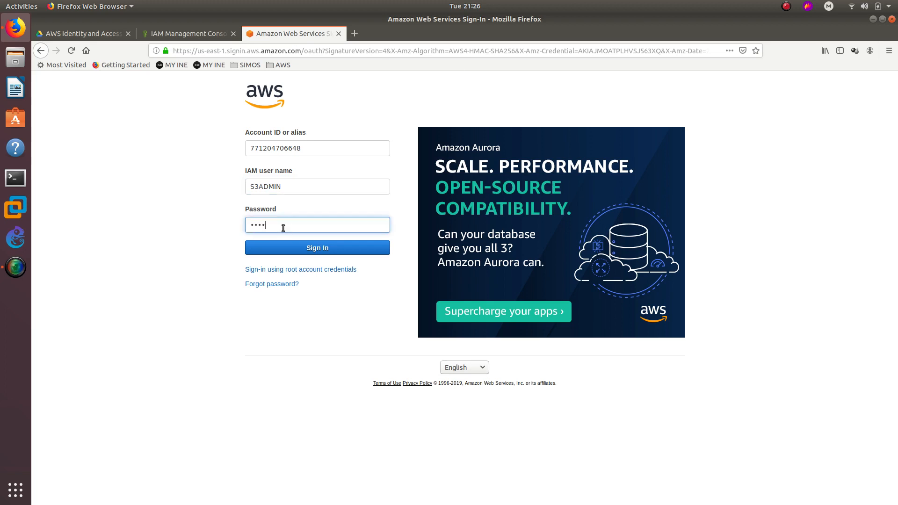
pyautogui.write('••')
pyautogui.press('BackSpace')
pyautogui.write('•••••')
pyautogui.press('Return')
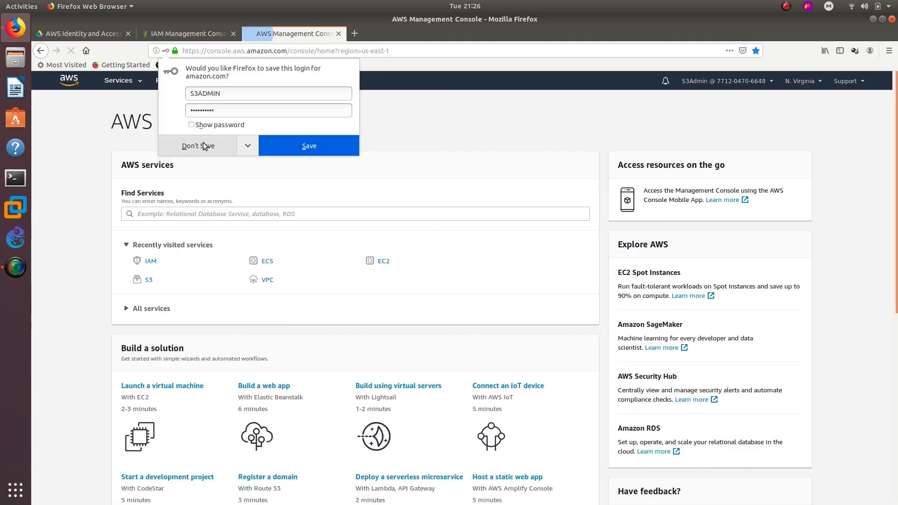
# Decline the browser's save-login prompt, visit the ECS page, then bring up the EC2 dashboard.
pyautogui.click(203, 147)
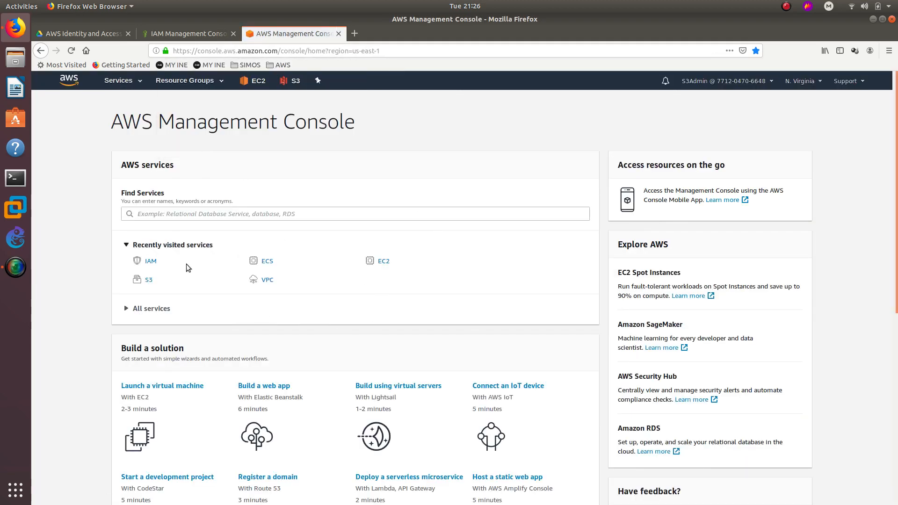
pyautogui.scroll(-10, 380, 314)
pyautogui.scroll(6, 397, 336)
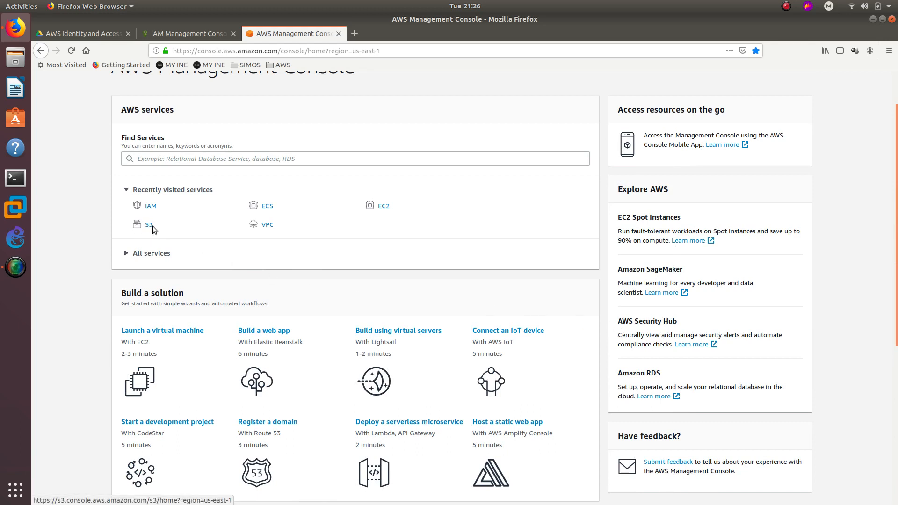
pyautogui.click(267, 206)
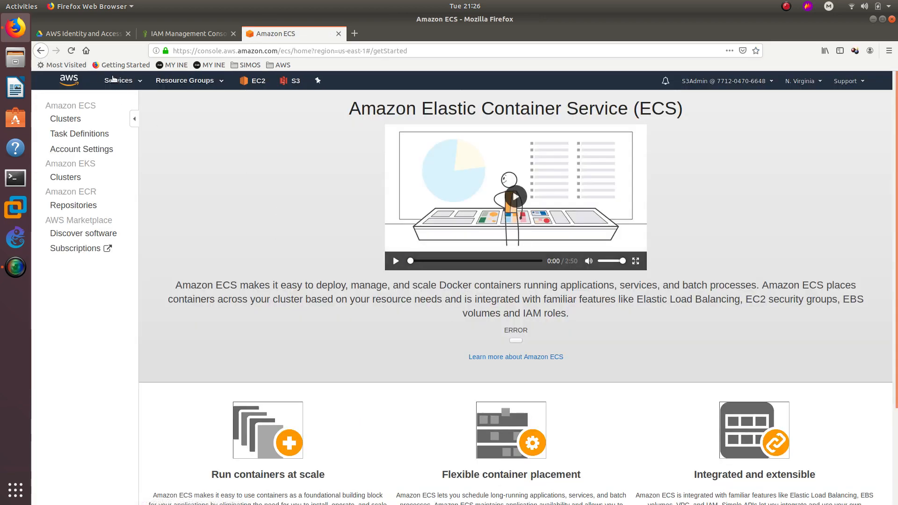
pyautogui.click(248, 82)
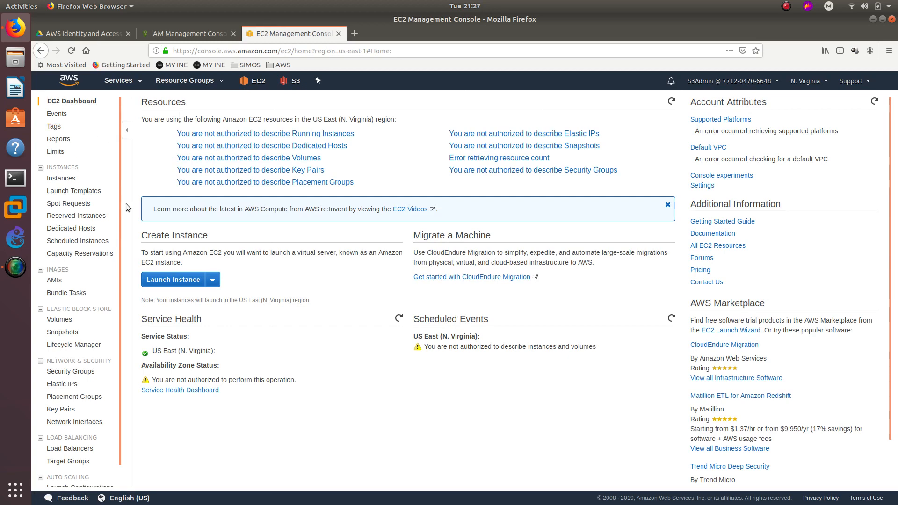
# Try launching an Amazon Linux 2 instance, note the authorisation error, then switch to S3.
pyautogui.click(177, 280)
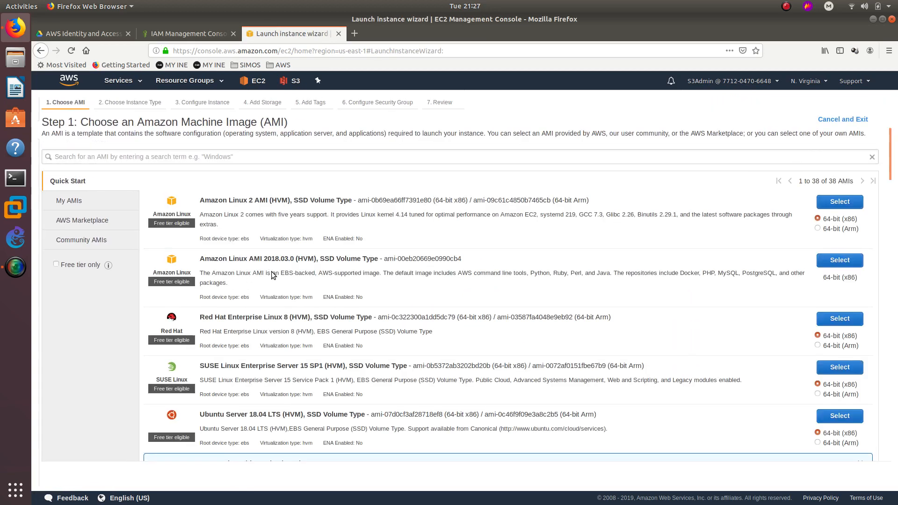
pyautogui.click(837, 200)
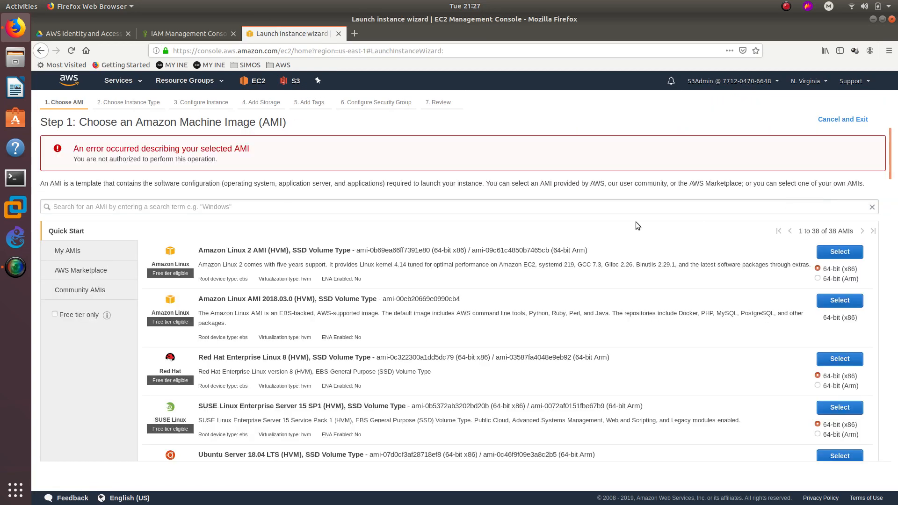
pyautogui.tripleClick(218, 149)
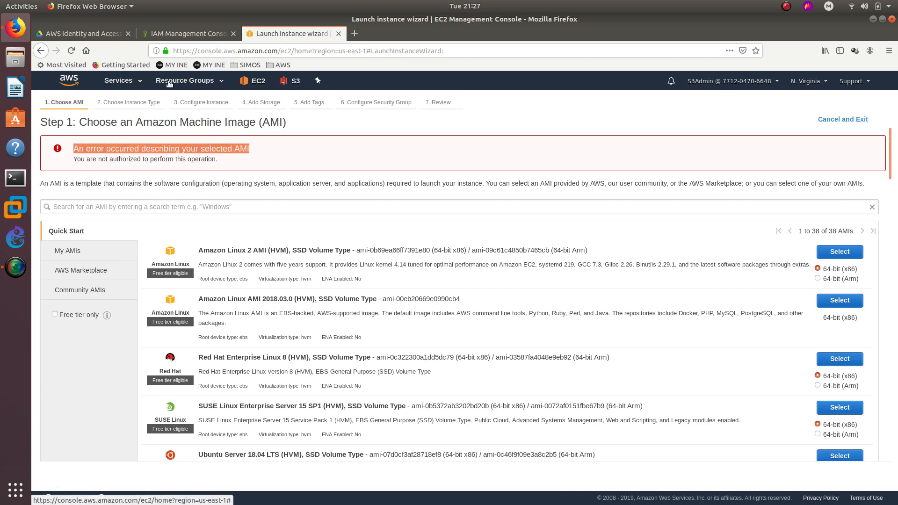
pyautogui.click(124, 82)
pyautogui.click(175, 291)
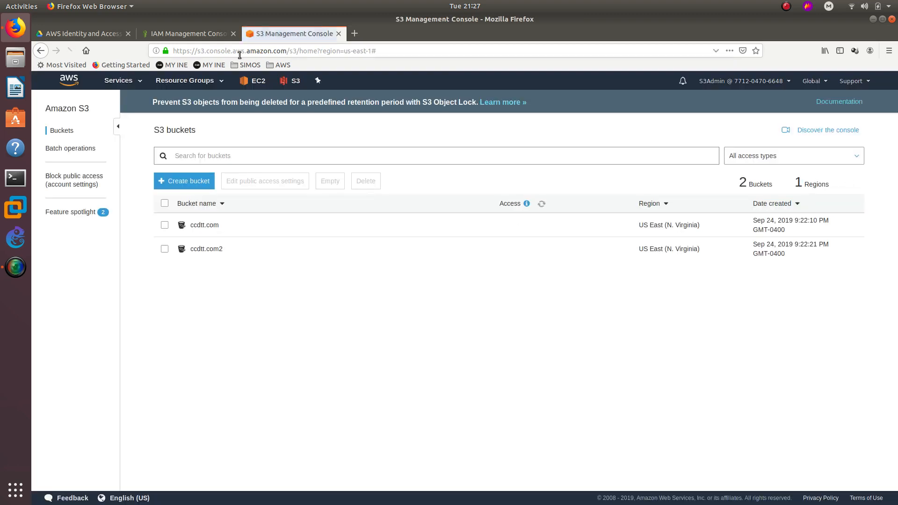
# Delete the ccdtt.com bucket, entering ccdtt.com in the confirmation field.
pyautogui.click(202, 225)
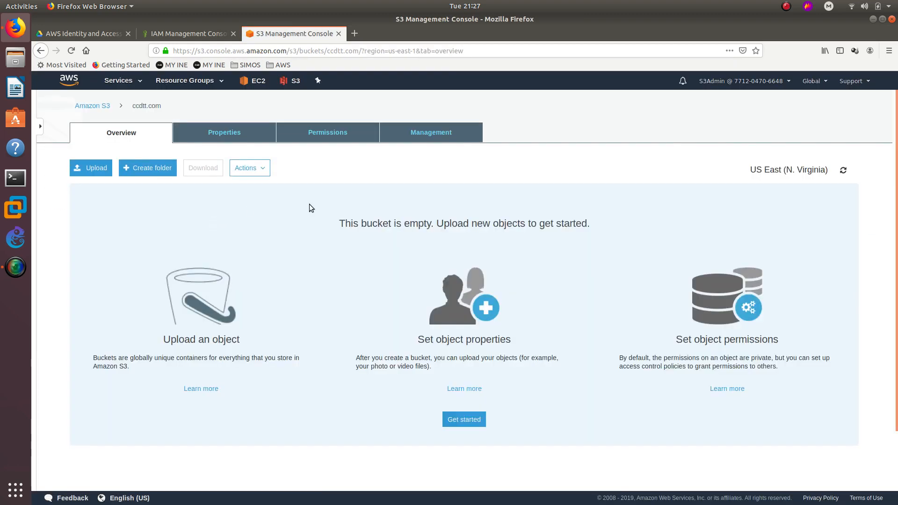
pyautogui.click(92, 106)
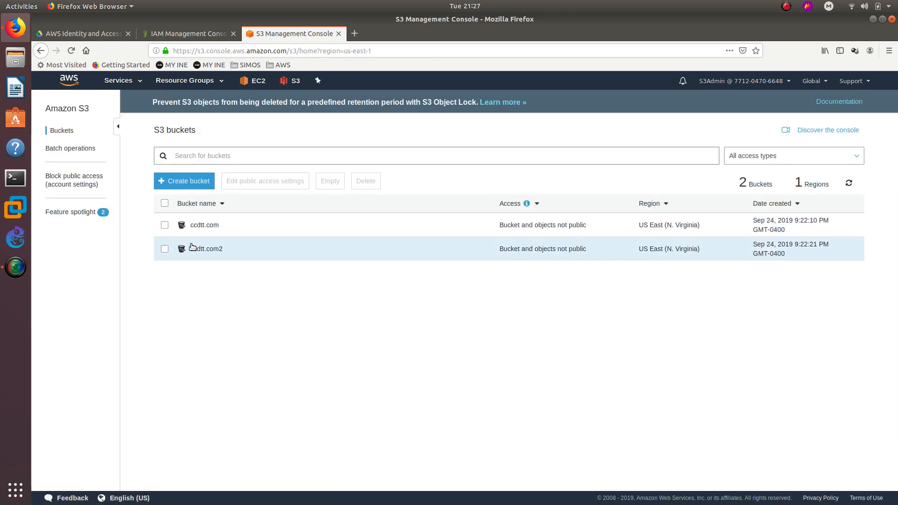
pyautogui.click(165, 224)
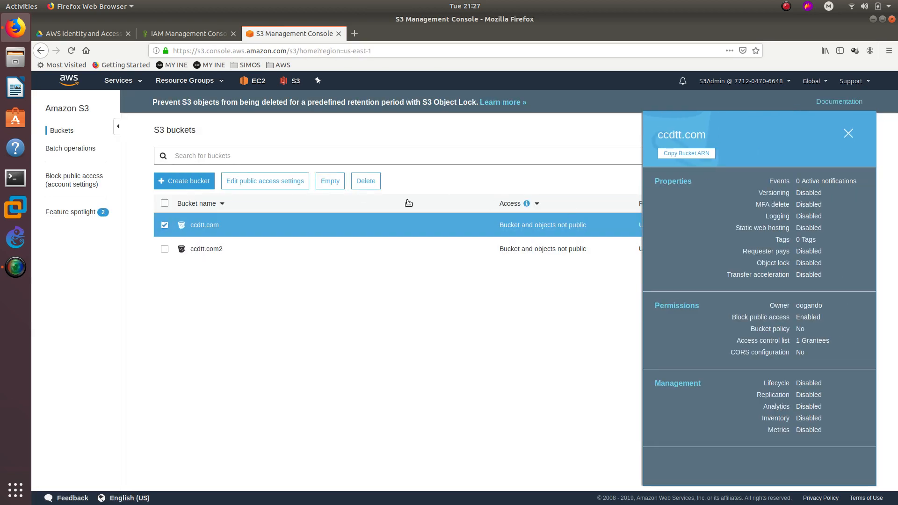
pyautogui.click(366, 181)
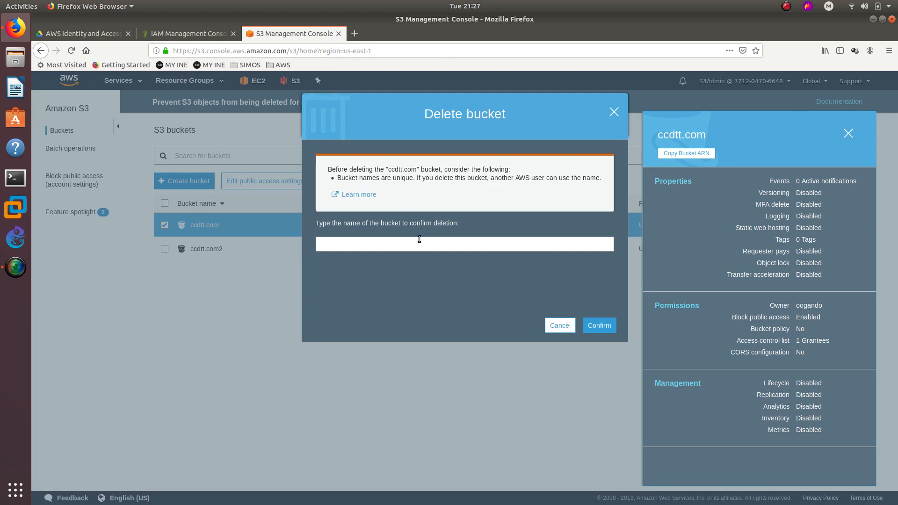
pyautogui.click(420, 241)
pyautogui.write('ccdtt.com')
pyautogui.click(596, 326)
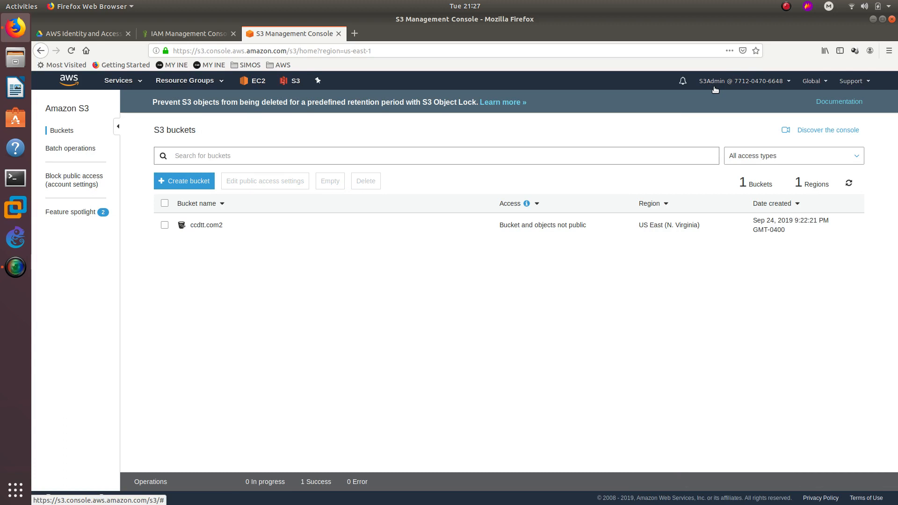
# Create a new ccdtt.com bucket in US East (N. Virginia) with default options and permissions.
pyautogui.click(167, 182)
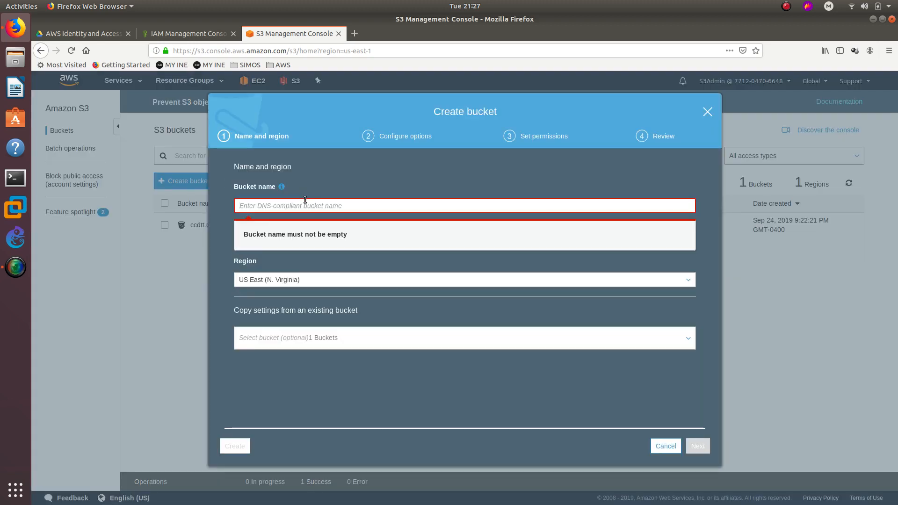
pyautogui.write('ccdtt.com')
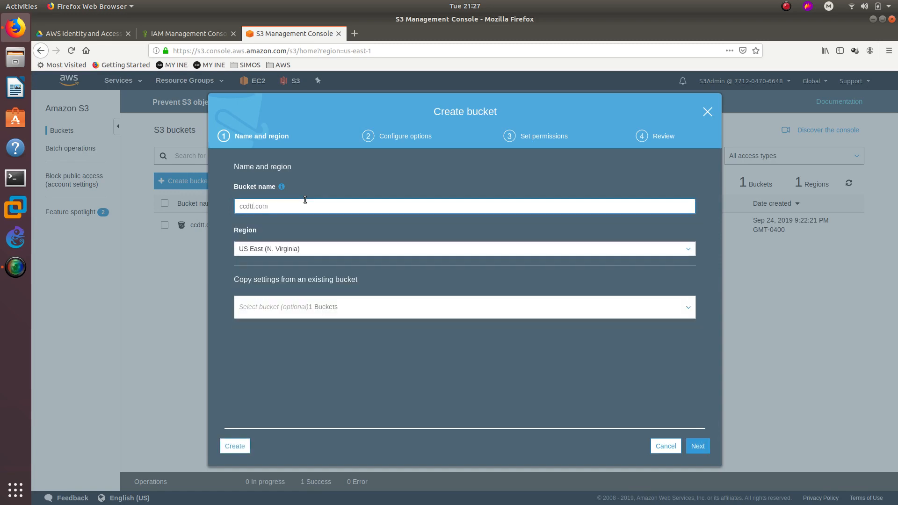
pyautogui.click(697, 451)
pyautogui.click(699, 448)
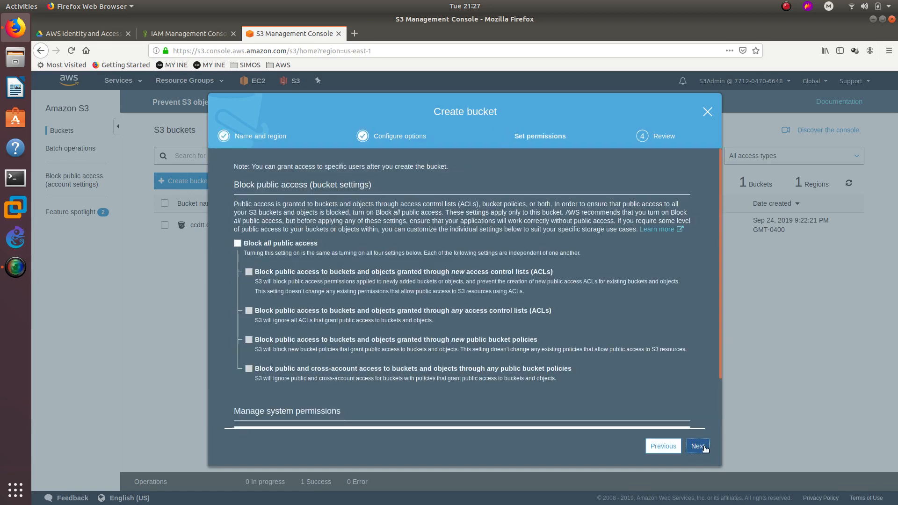
pyautogui.click(704, 449)
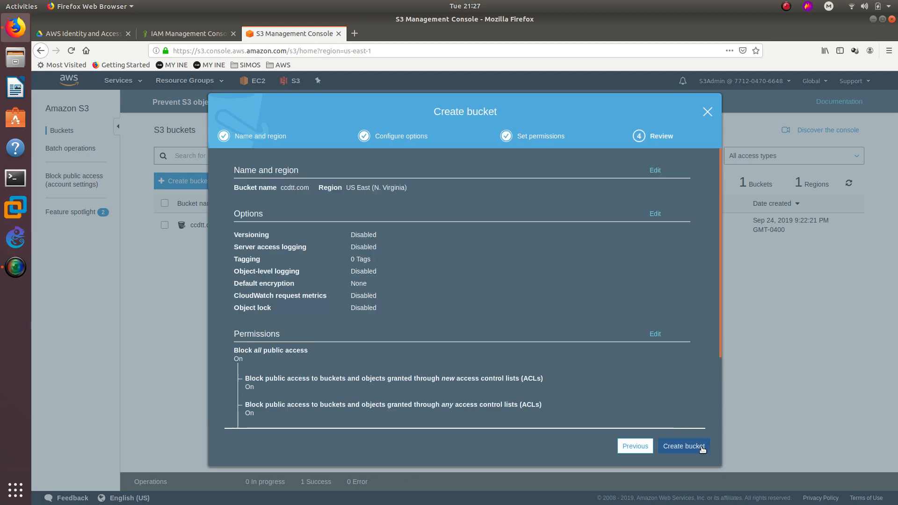
pyautogui.click(702, 448)
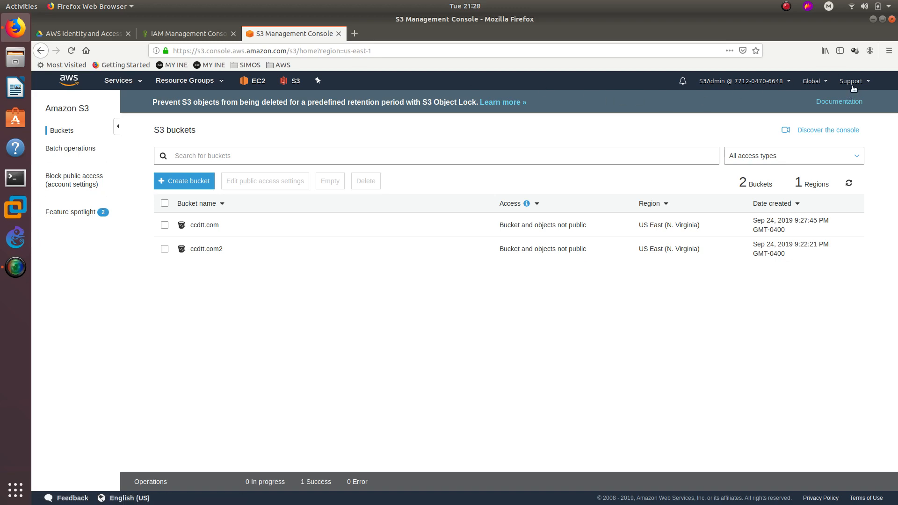
# Sign out of S3Admin and return to the IAM sign-in page.
pyautogui.click(740, 81)
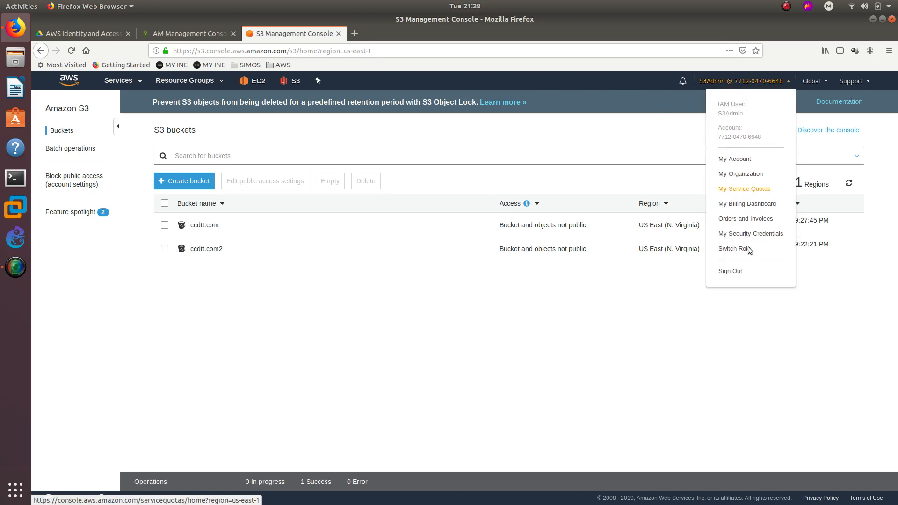
pyautogui.click(730, 270)
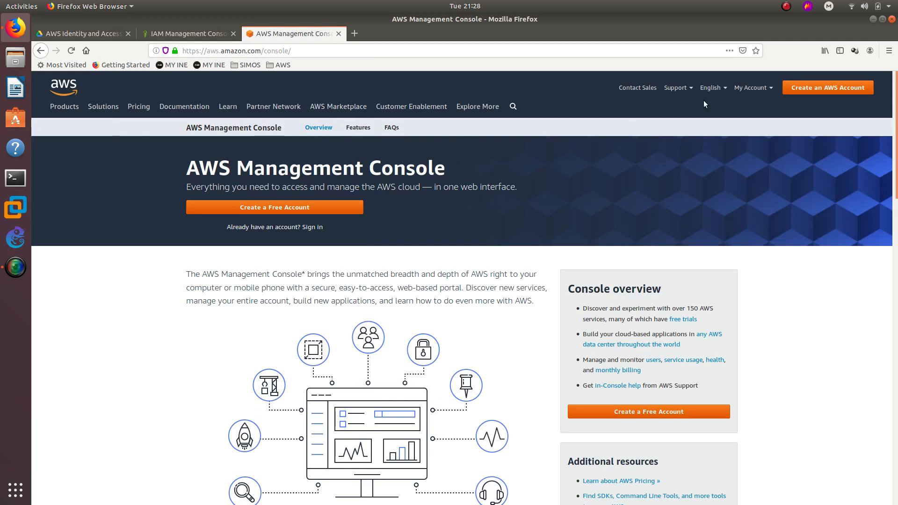
pyautogui.click(41, 52)
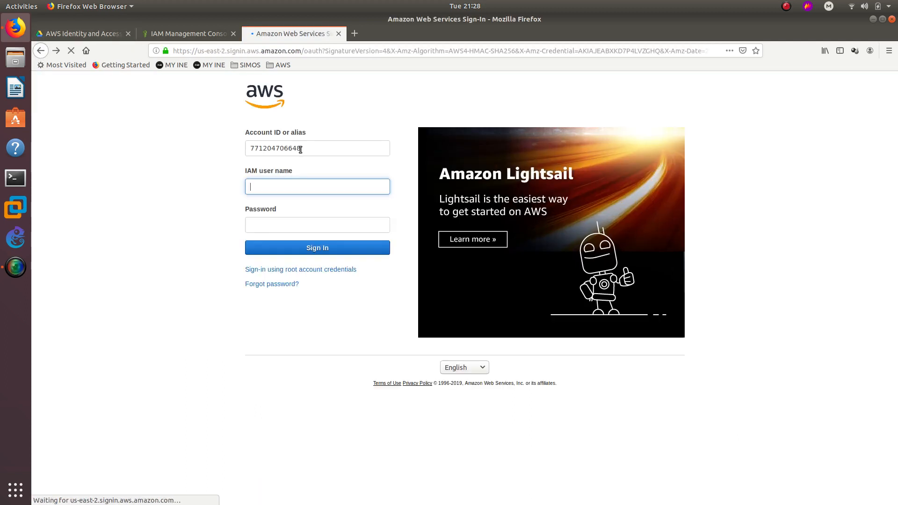
# Sign in as IAM user ReadOnly with its password and decline saving the login.
pyautogui.click(300, 148)
pyautogui.click(291, 185)
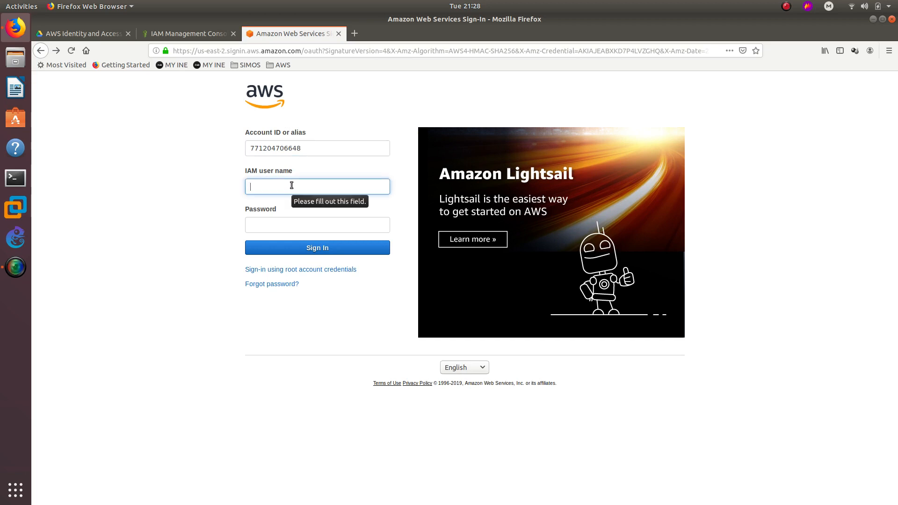
pyautogui.write('Re')
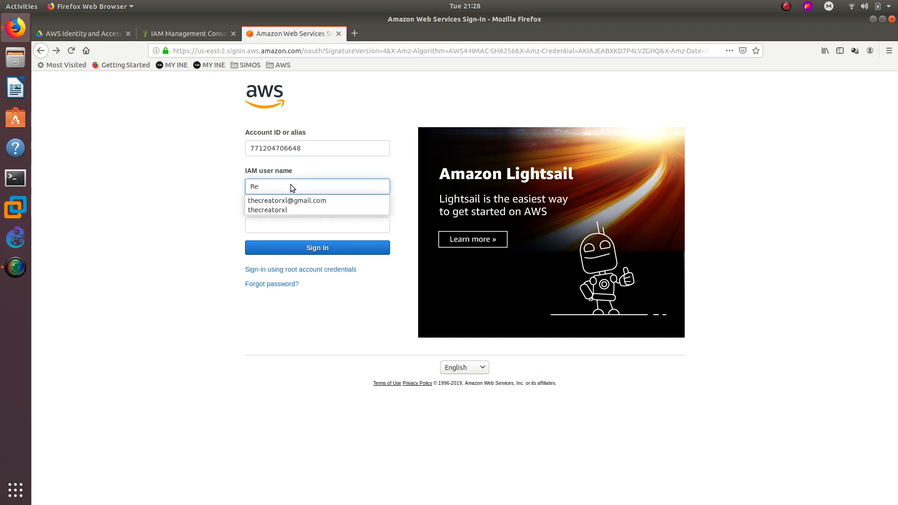
pyautogui.write('adOnly')
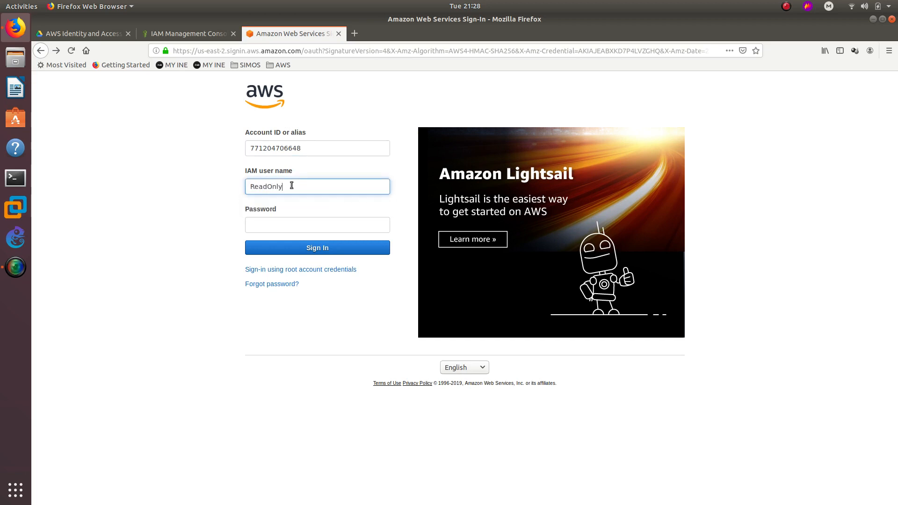
pyautogui.press('Tab')
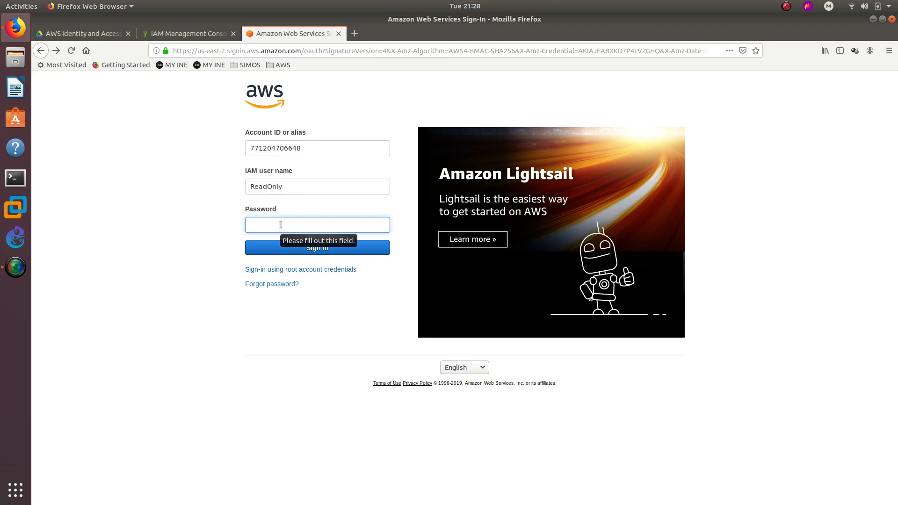
pyautogui.write('••')
pyautogui.press('BackSpace')
pyautogui.press('BackSpace')
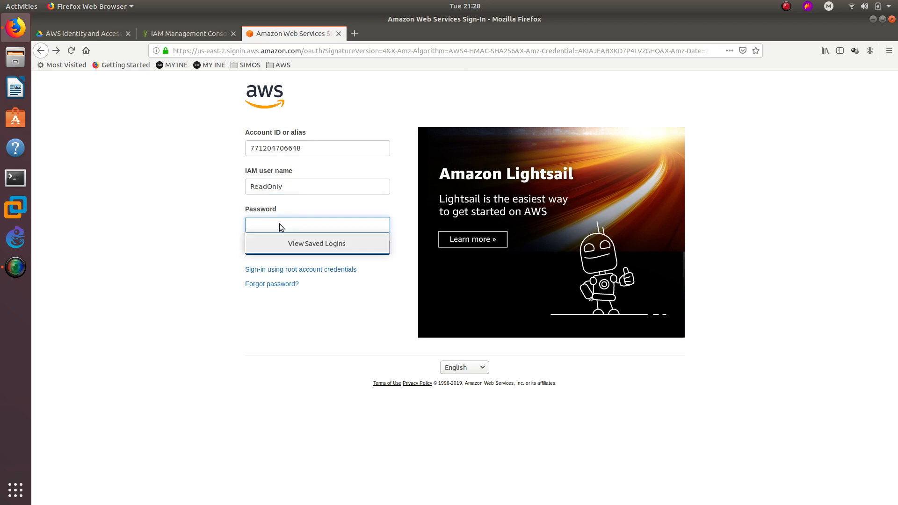
pyautogui.write('•')
pyautogui.write('••••••')
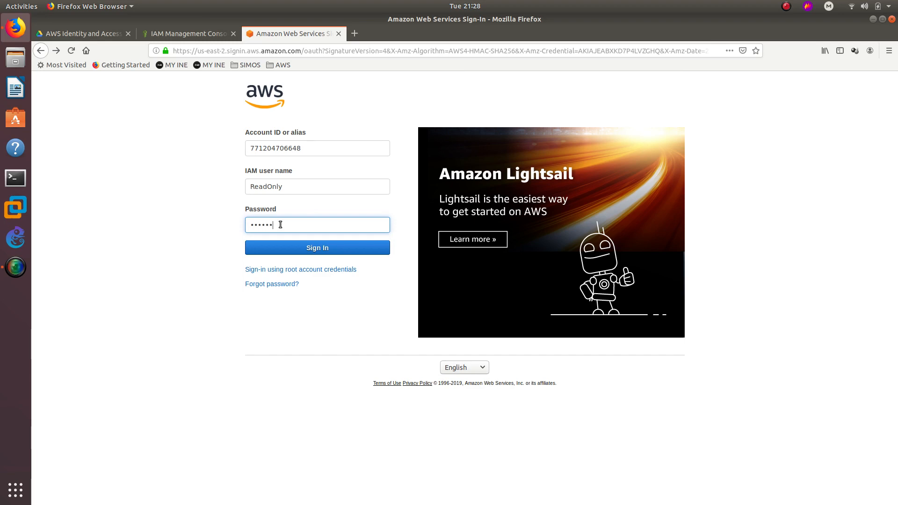
pyautogui.press('Return')
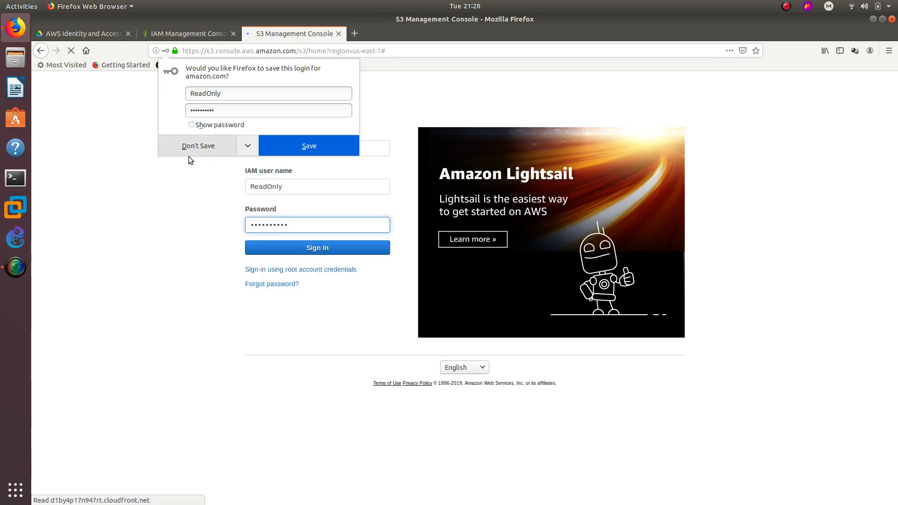
pyautogui.click(199, 145)
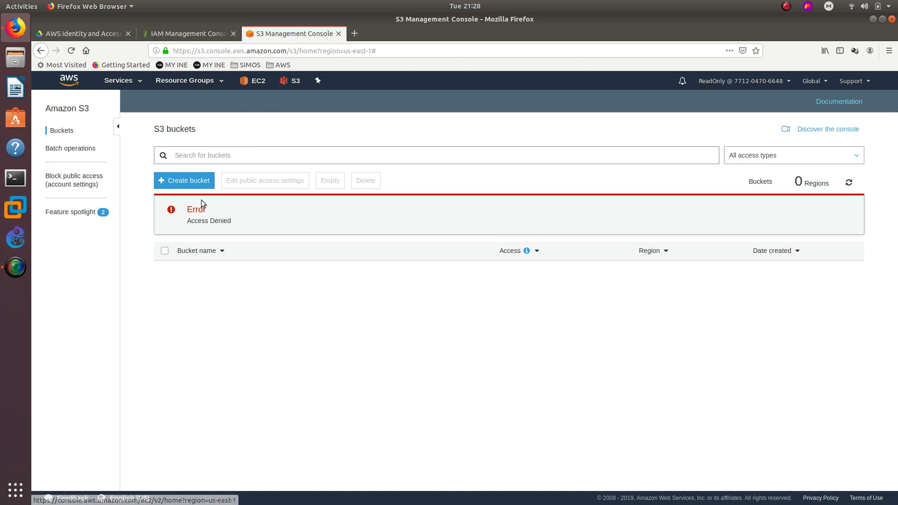
pyautogui.doubleClick(197, 219)
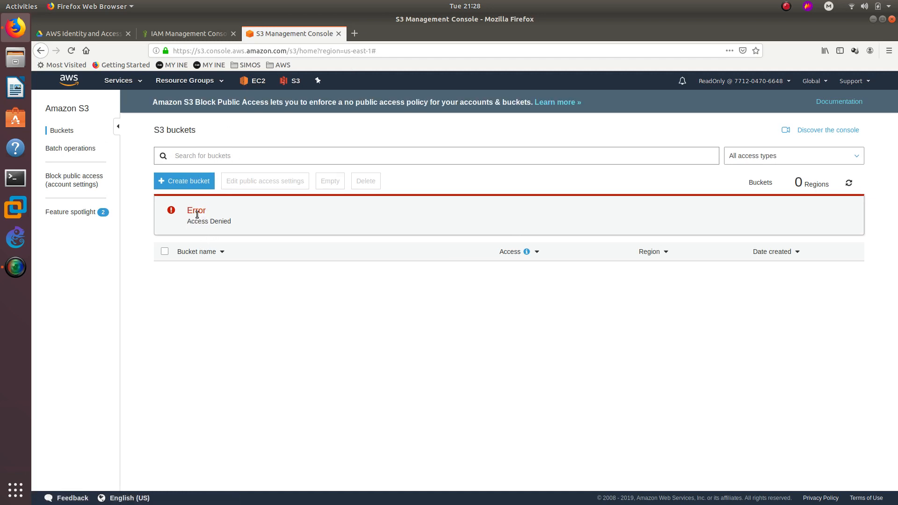
pyautogui.click(188, 188)
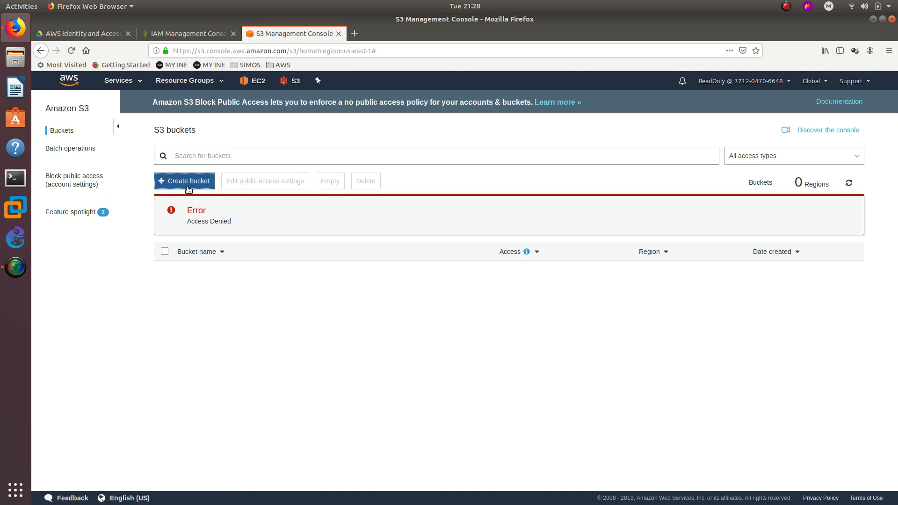
pyautogui.click(316, 199)
pyautogui.write('c')
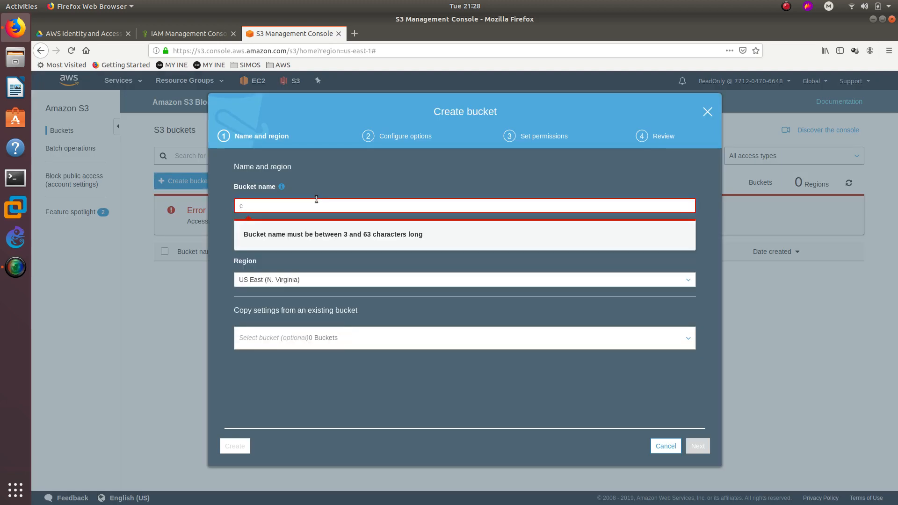
pyautogui.write('cd')
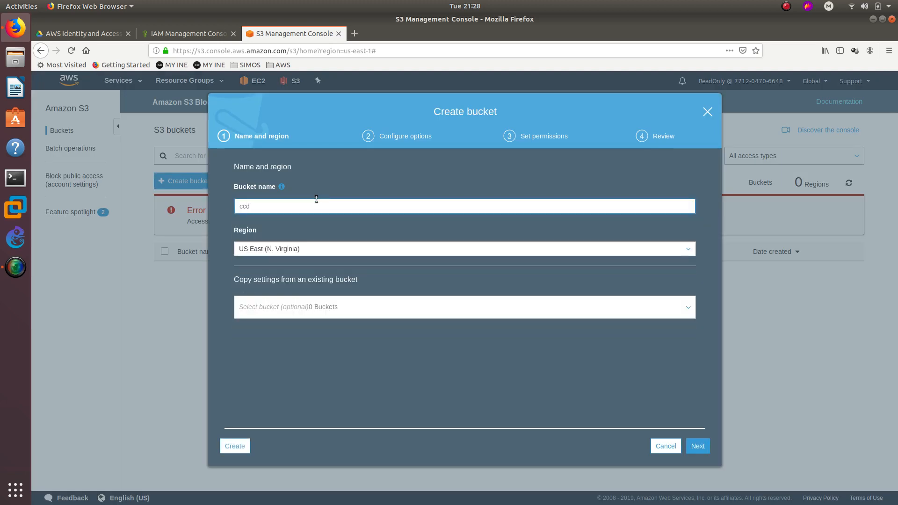
pyautogui.write('tt.com3')
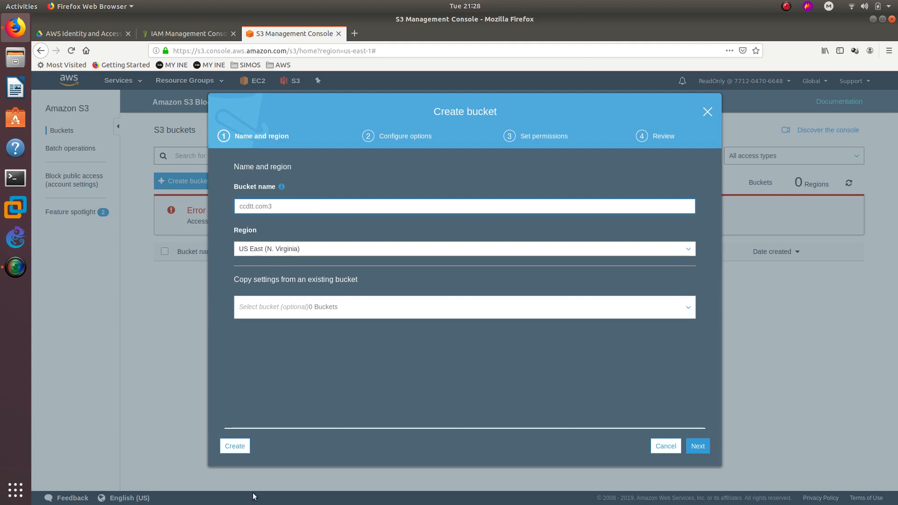
pyautogui.click(234, 446)
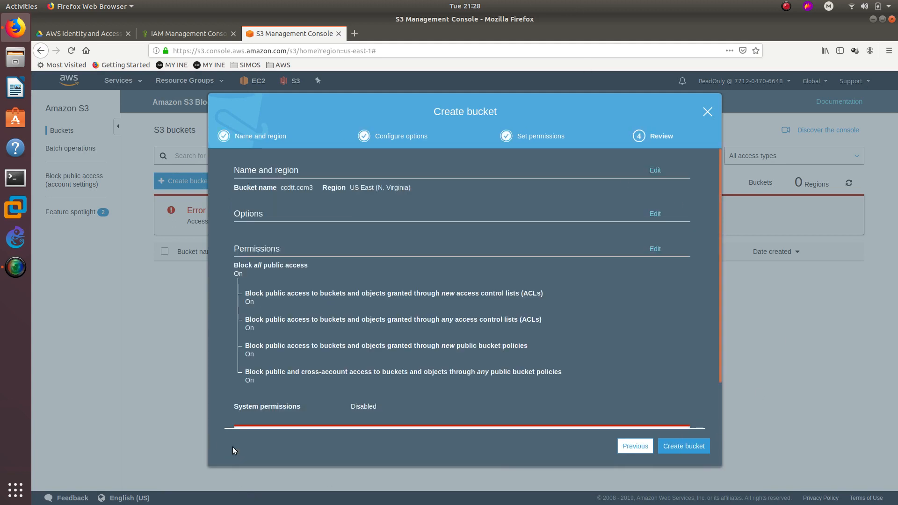
pyautogui.scroll(-3, 412, 370)
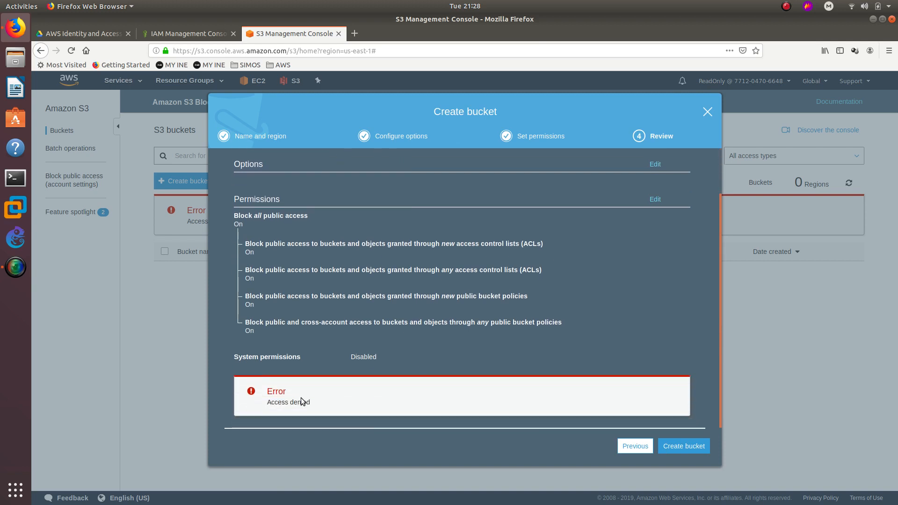
pyautogui.doubleClick(281, 402)
pyautogui.doubleClick(302, 402)
pyautogui.click(707, 111)
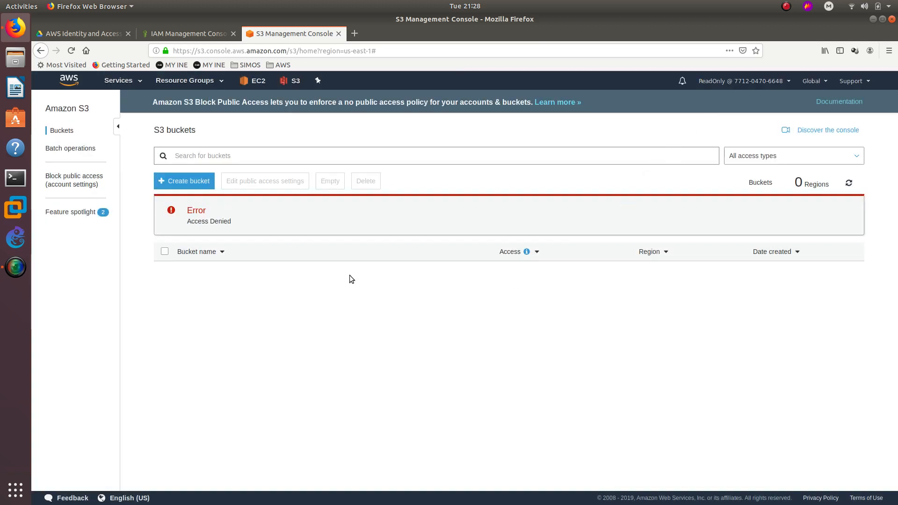